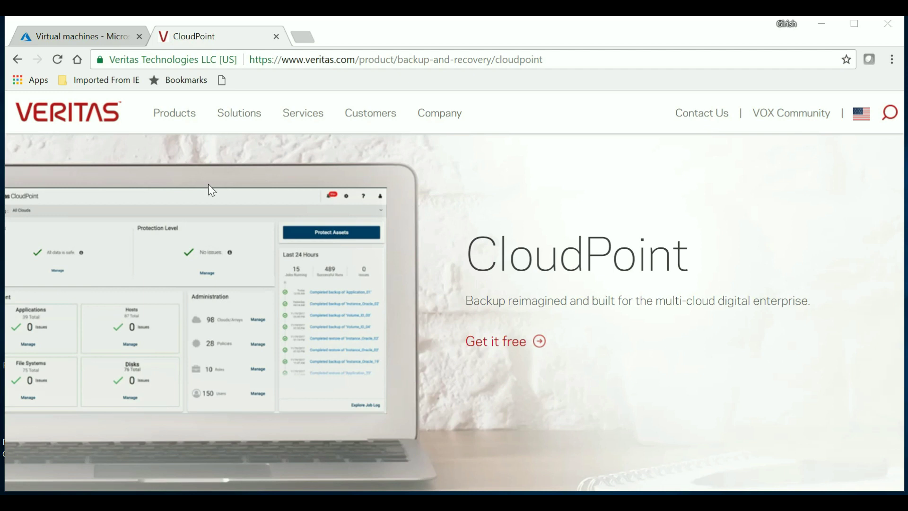
# - Find the Veritas CloudPoint listing in the Azure Marketplace and open its How it works guide
pyautogui.click(103, 40)
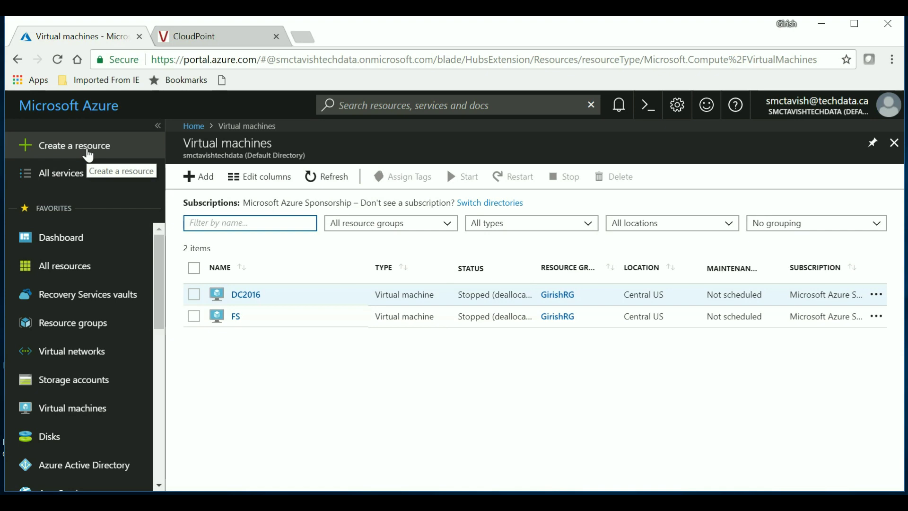
pyautogui.click(88, 155)
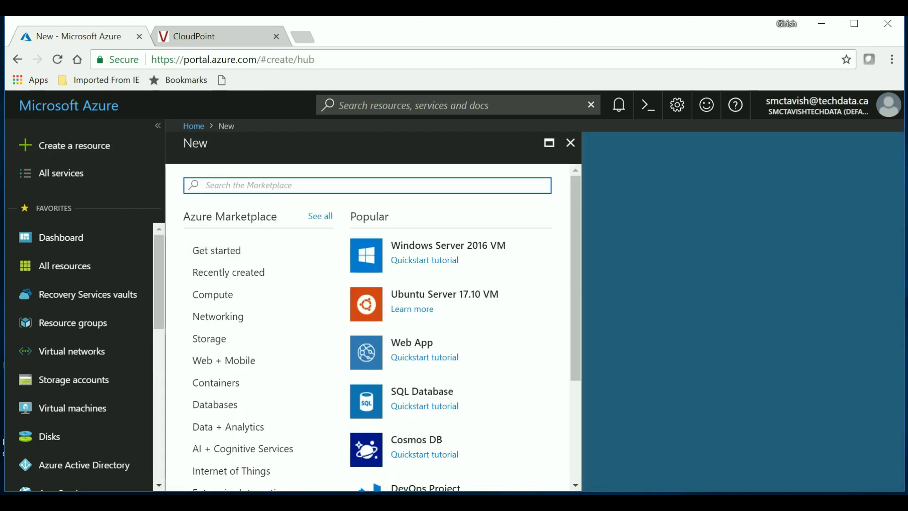
pyautogui.write('veri')
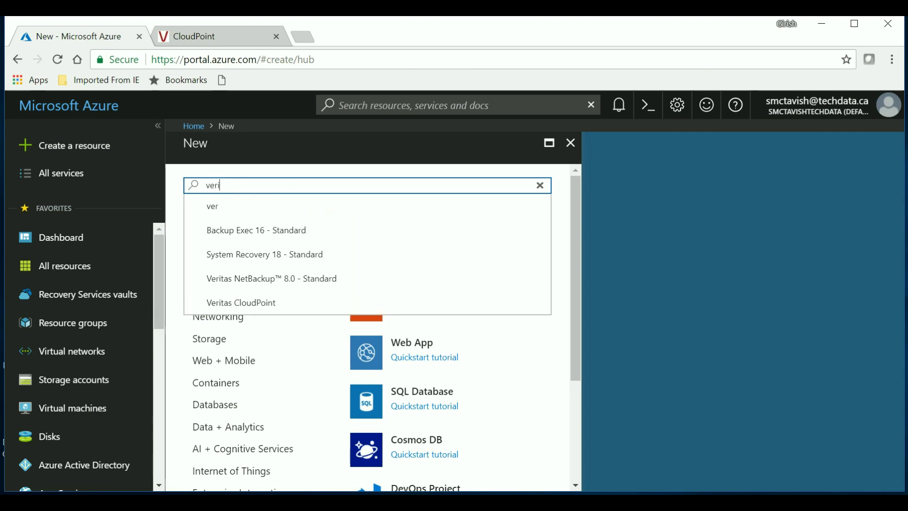
pyautogui.write('tas clo')
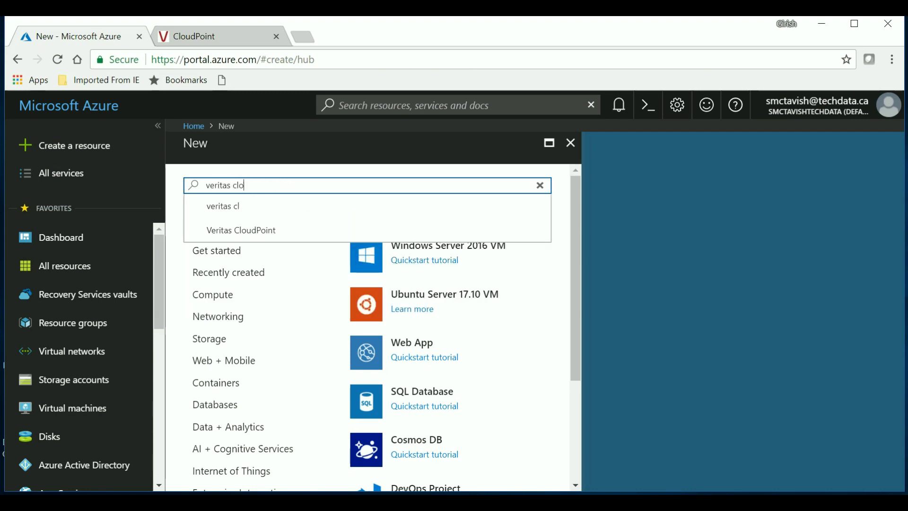
pyautogui.write('udpoint')
pyautogui.click(235, 208)
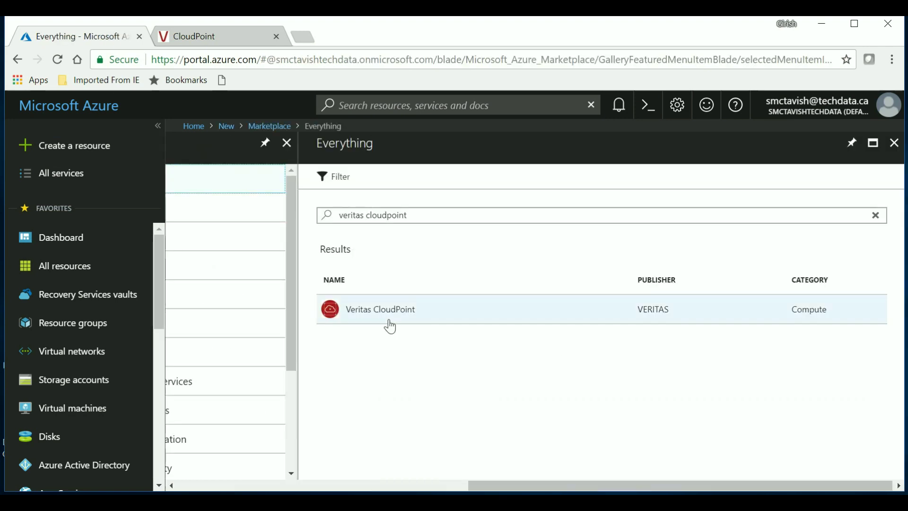
pyautogui.click(402, 324)
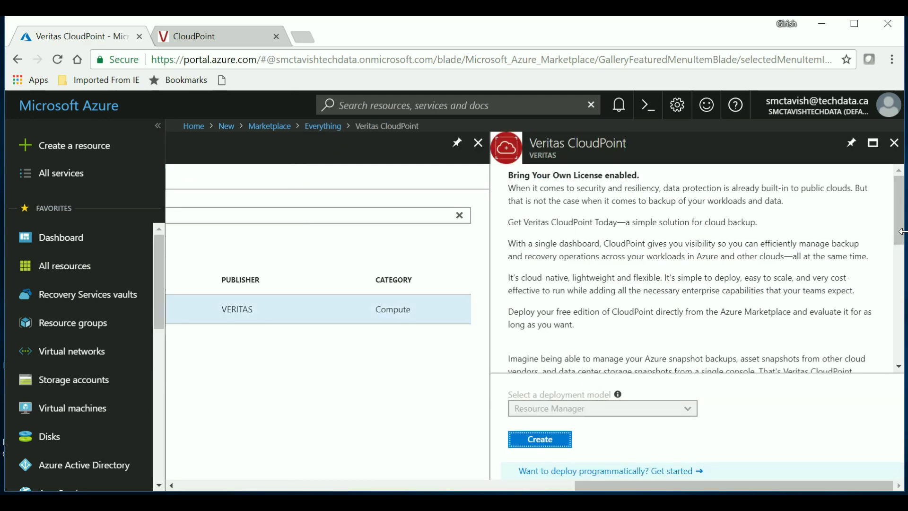
pyautogui.moveTo(899, 216); pyautogui.dragTo(888, 336)
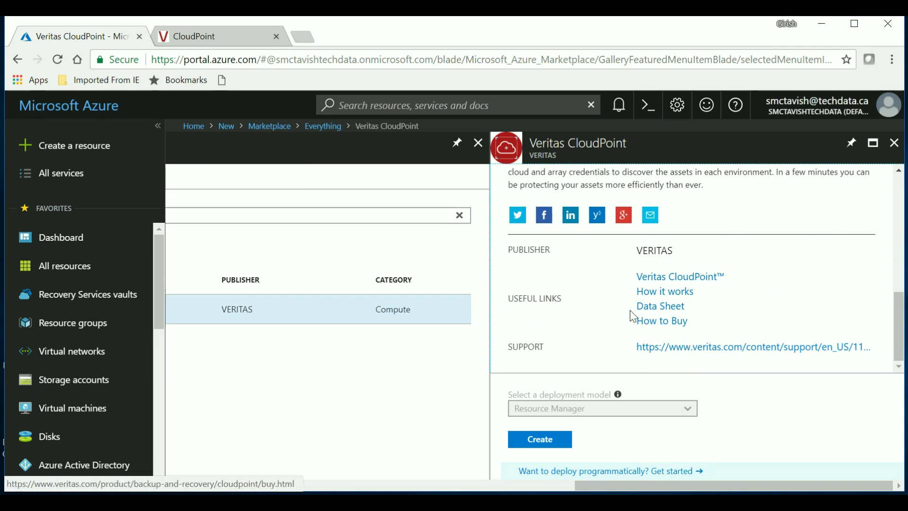
pyautogui.click(681, 298)
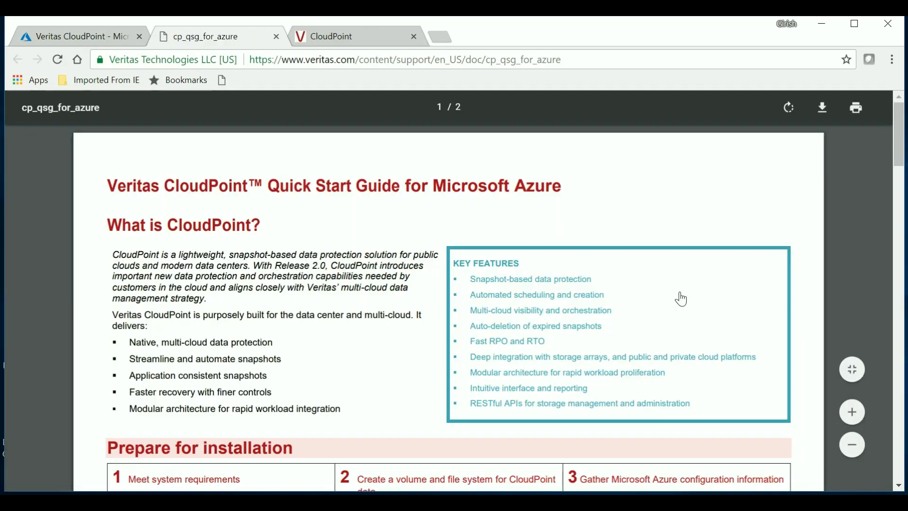
# - Scroll the cp_qsg_for_azure PDF down to the Protect an asset steps on page 2
pyautogui.moveTo(898, 154); pyautogui.dragTo(894, 197)
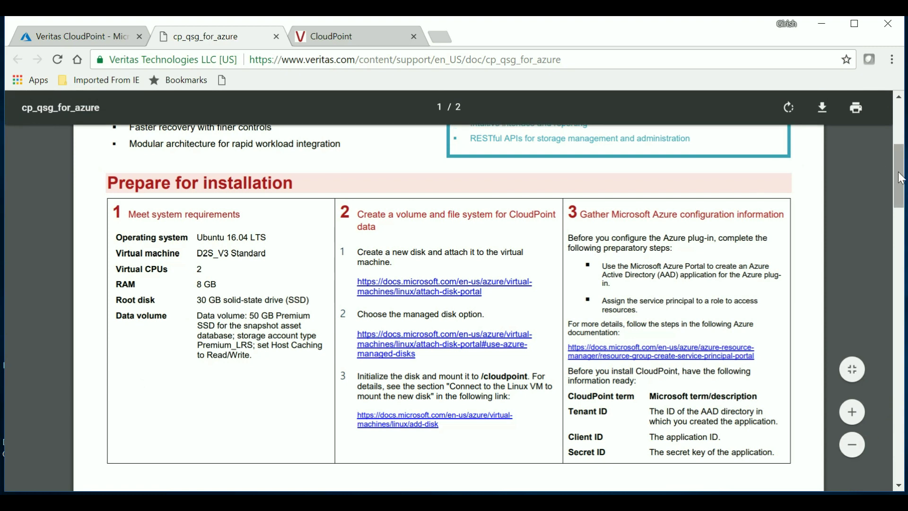
pyautogui.moveTo(899, 189); pyautogui.dragTo(883, 425)
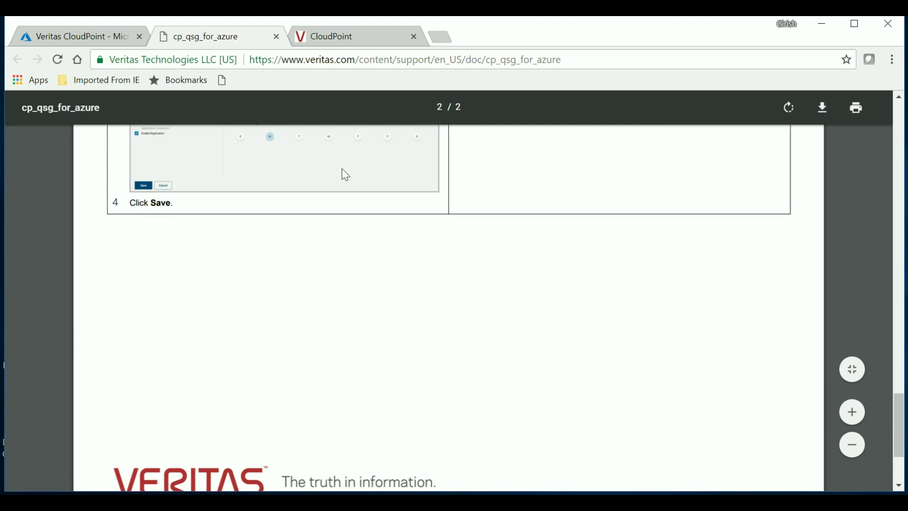
# - Open the CloudPoint Data Sheet from the Azure listing, skim both pages, then return to Azure
pyautogui.click(70, 38)
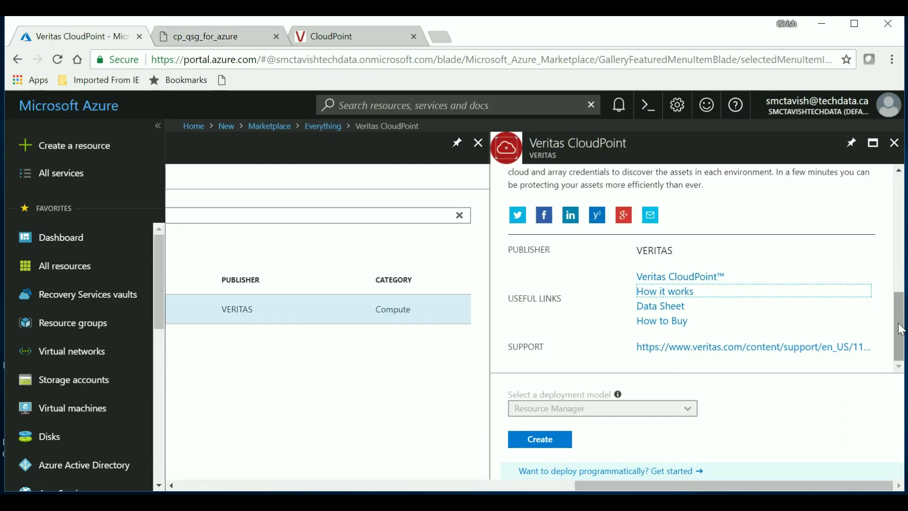
pyautogui.scroll(1, 900, 328)
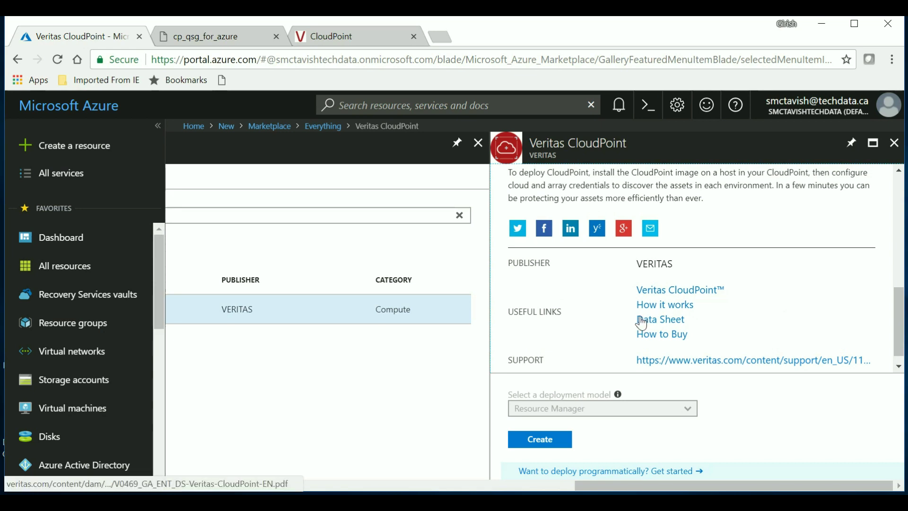
pyautogui.click(641, 324)
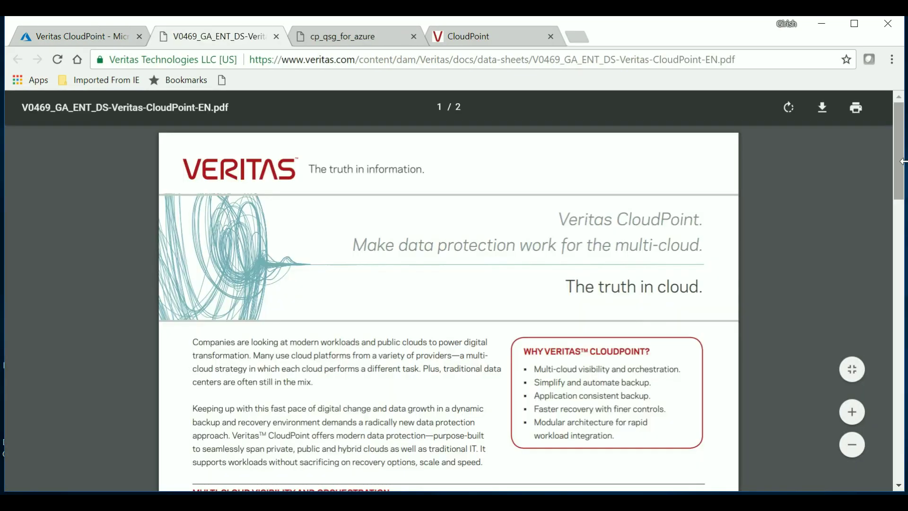
pyautogui.moveTo(901, 162); pyautogui.dragTo(902, 266)
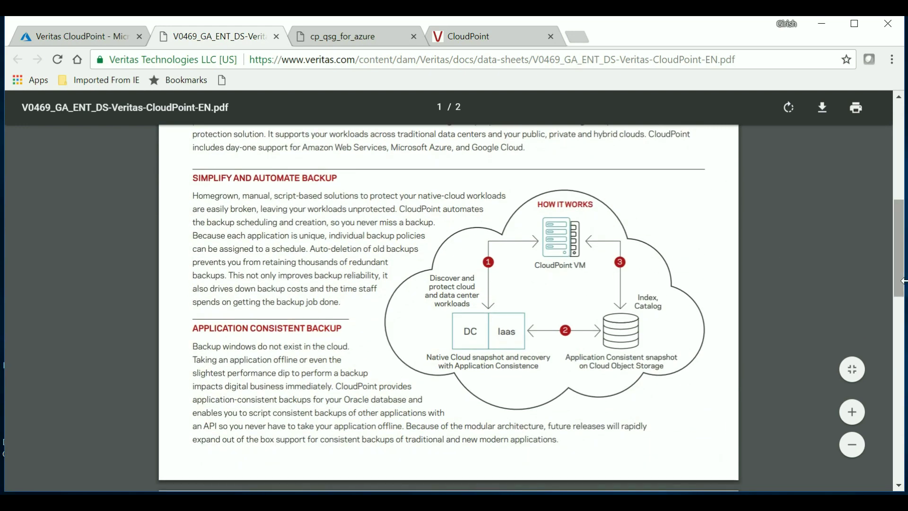
pyautogui.moveTo(902, 274); pyautogui.dragTo(891, 348)
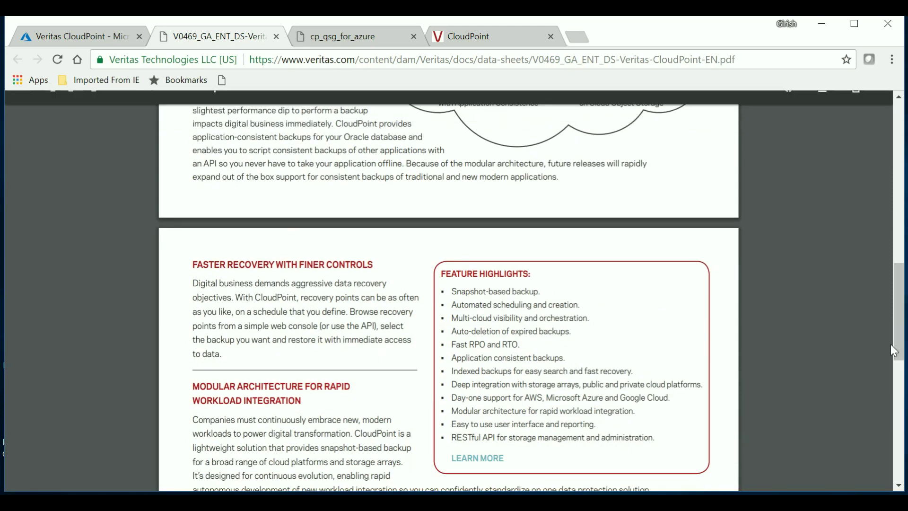
pyautogui.moveTo(897, 350); pyautogui.dragTo(895, 206)
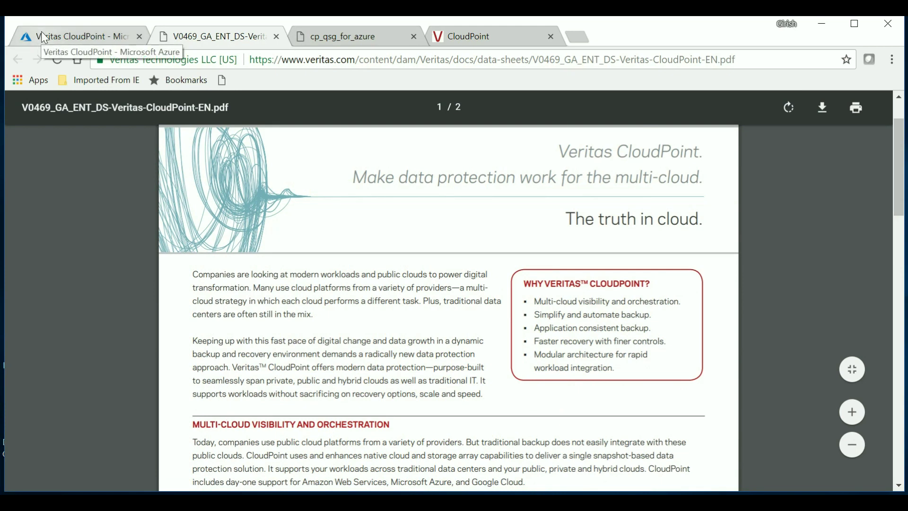
pyautogui.click(39, 36)
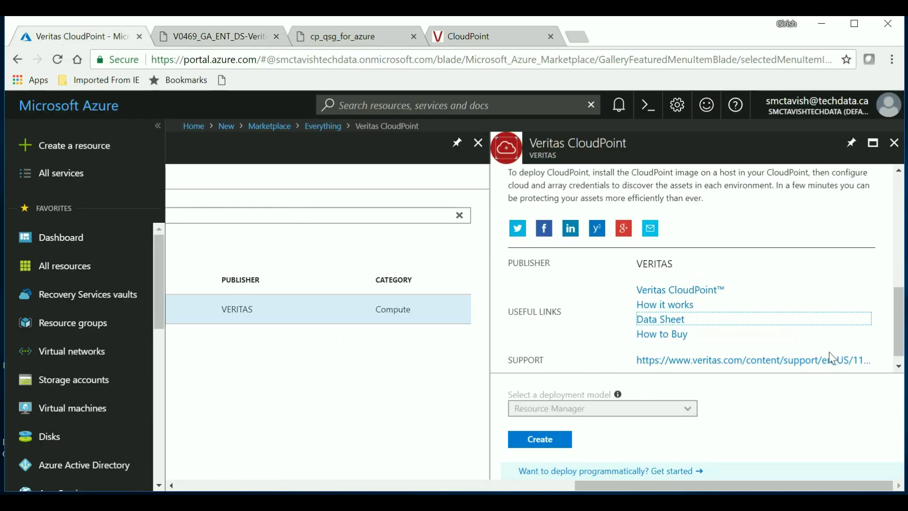
# - Start creating the CloudPoint VM and enter its VM name and admin user name
pyautogui.click(557, 442)
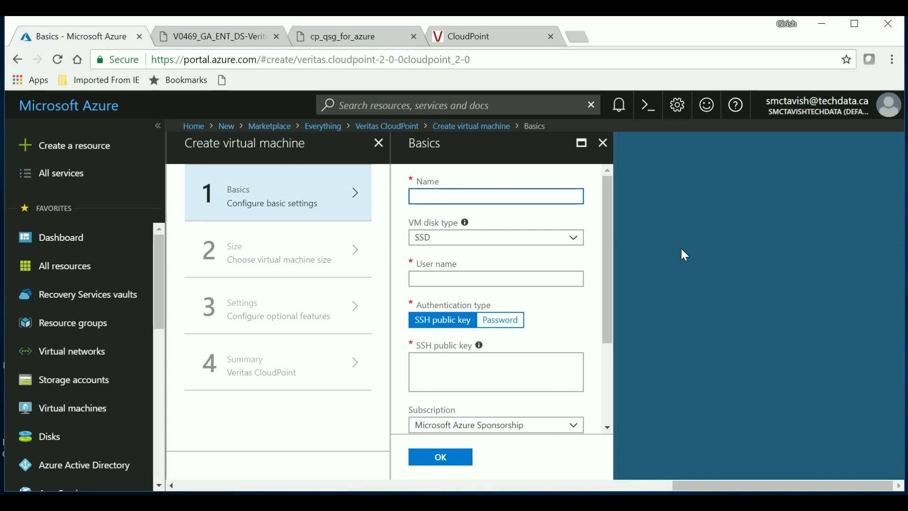
pyautogui.write('g')
pyautogui.press('BackSpace')
pyautogui.write('girishcp')
pyautogui.click(544, 279)
pyautogui.write('girish')
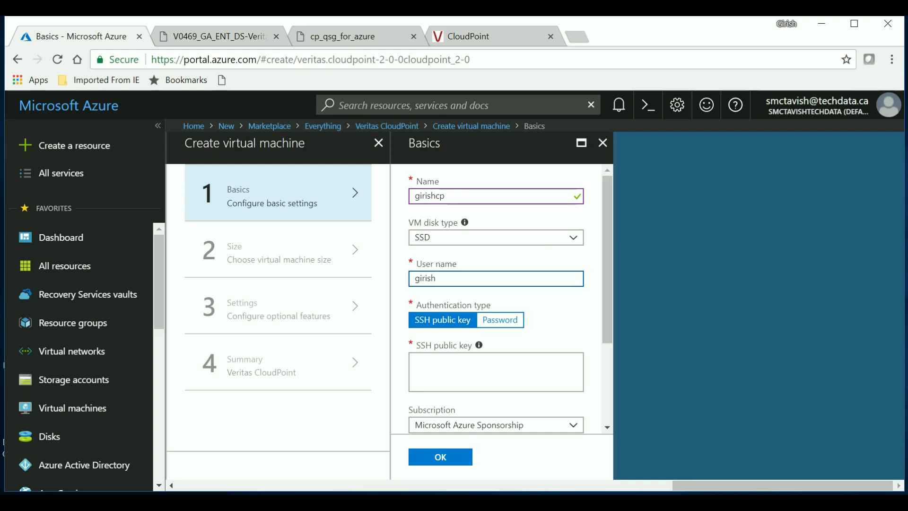
# - Choose password authentication and enter and confirm the account password
pyautogui.click(520, 333)
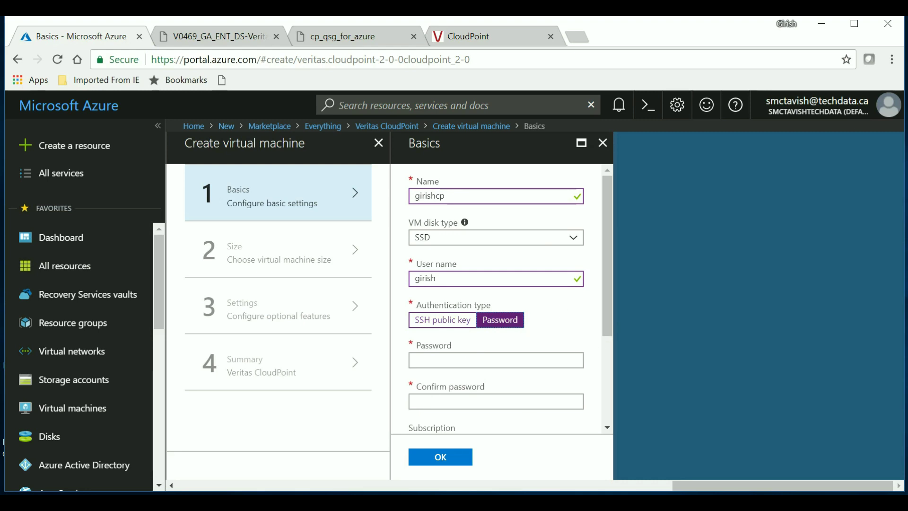
pyautogui.click(495, 360)
pyautogui.write('********')
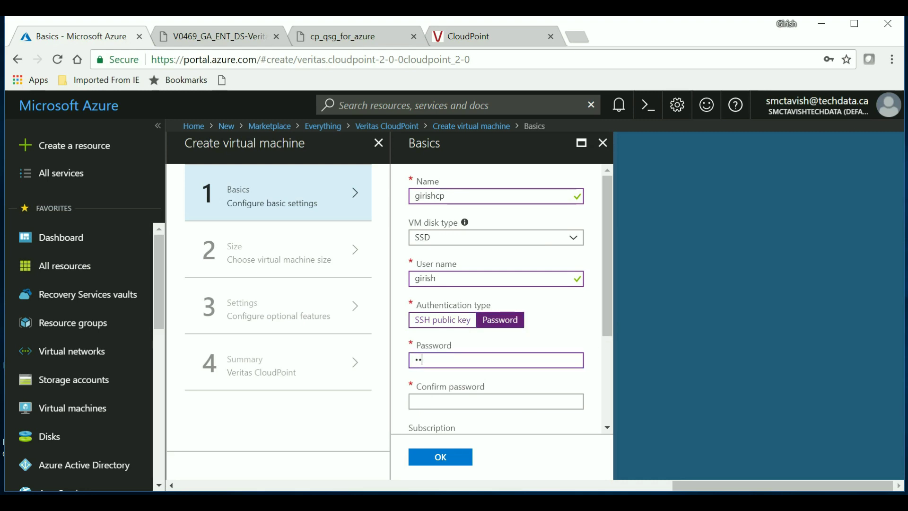
pyautogui.write('****')
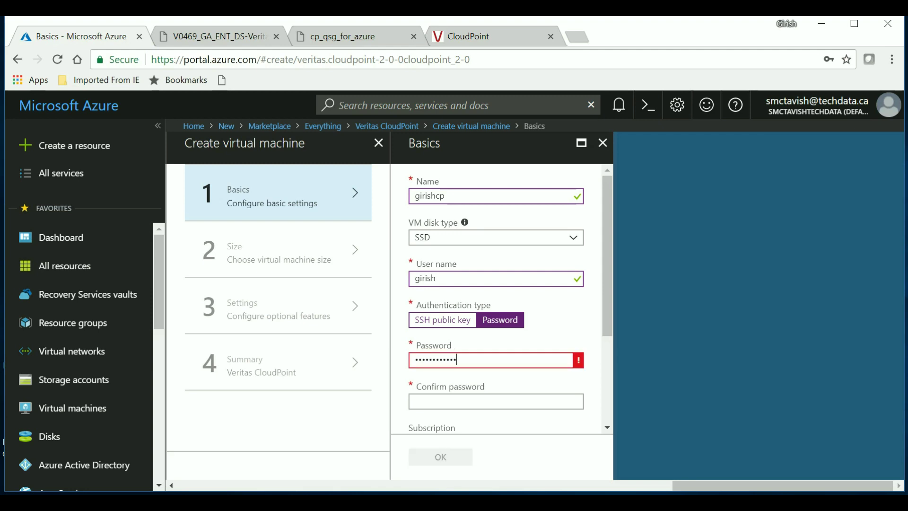
pyautogui.click(495, 402)
pyautogui.write('*********')
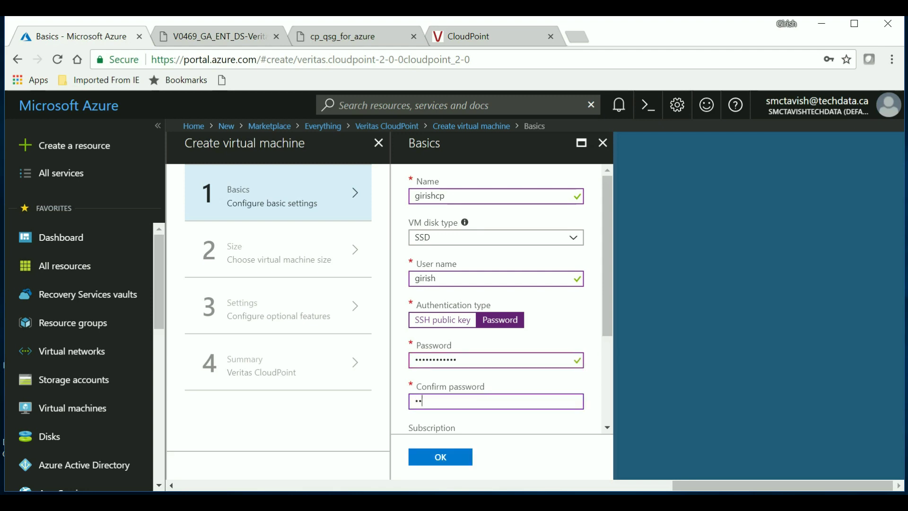
pyautogui.write('***')
# - Create a new resource group named VeritasRG
pyautogui.moveTo(610, 328); pyautogui.dragTo(595, 430)
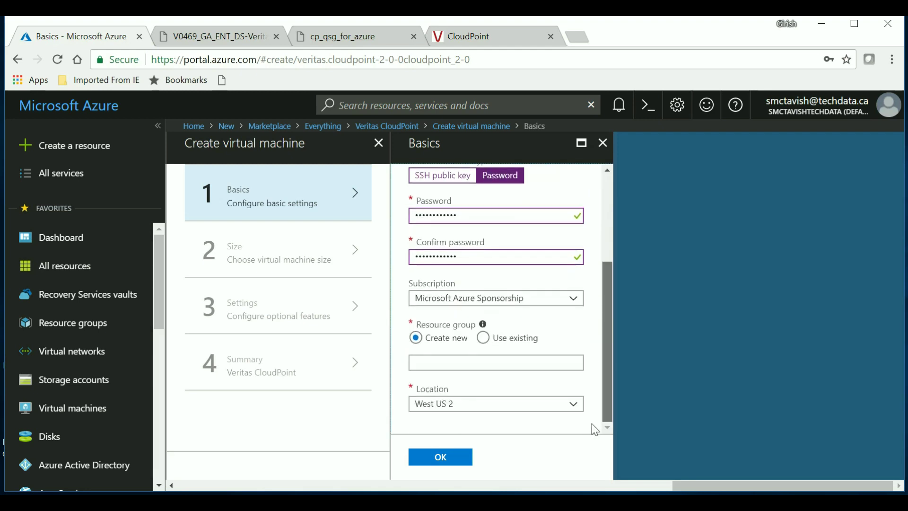
pyautogui.click(484, 339)
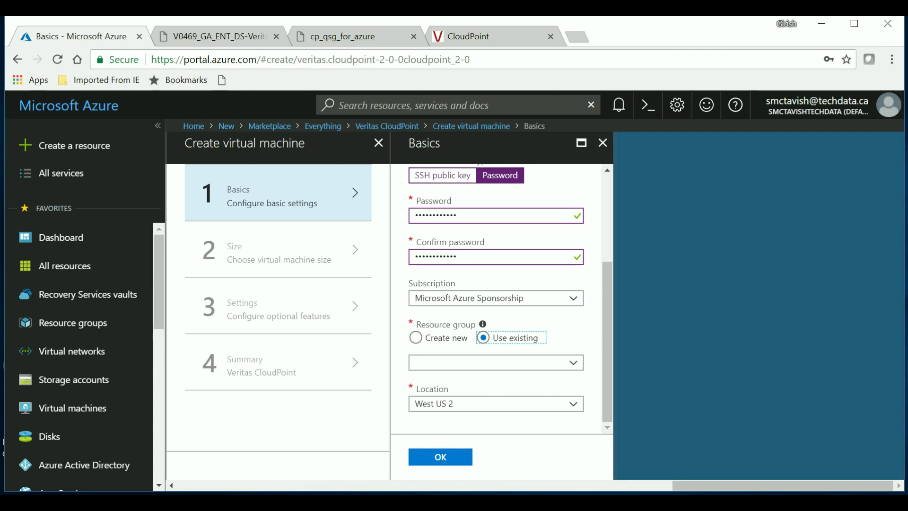
pyautogui.click(416, 338)
pyautogui.click(495, 362)
pyautogui.write('Veritas')
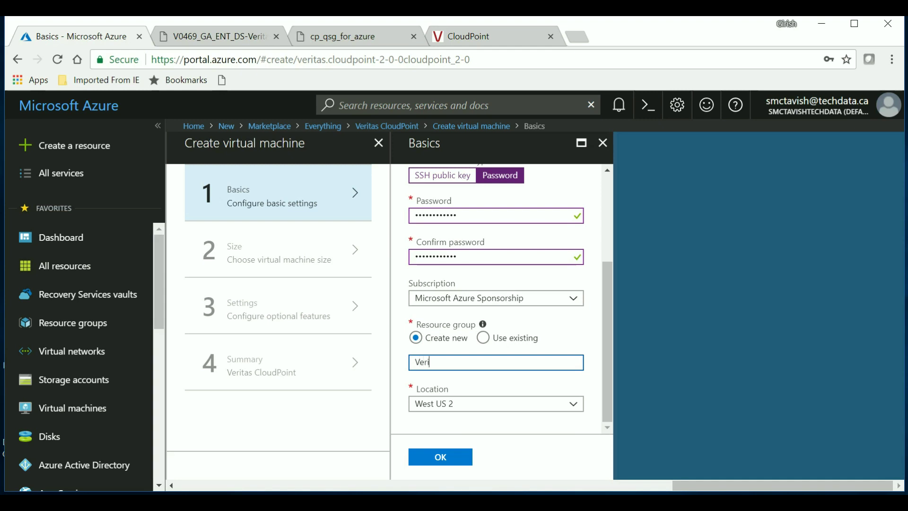
pyautogui.write('RG')
# - Confirm the Basics step and select the D2S_V3 Standard VM size
pyautogui.click(449, 457)
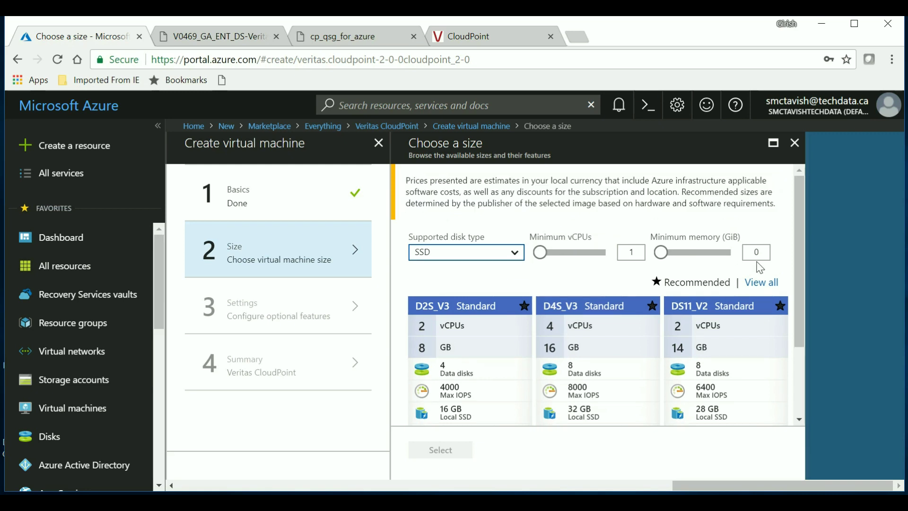
pyautogui.click(462, 339)
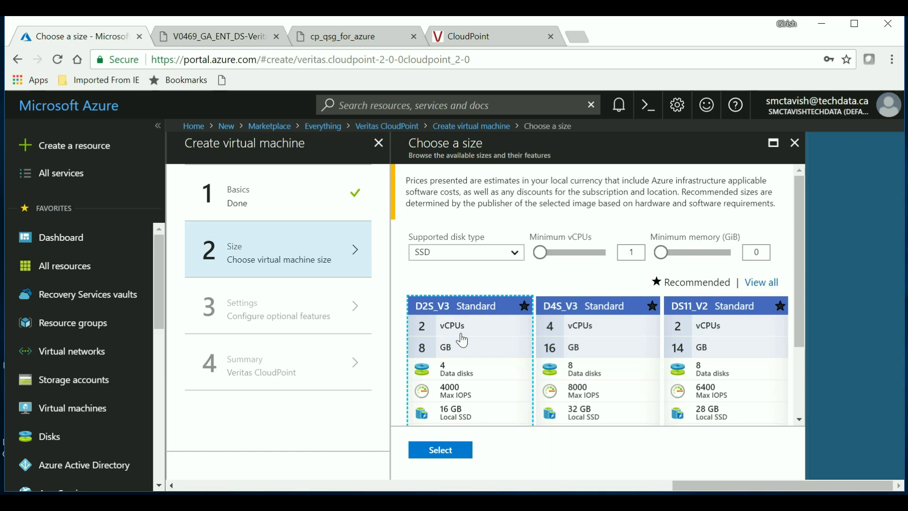
pyautogui.click(446, 453)
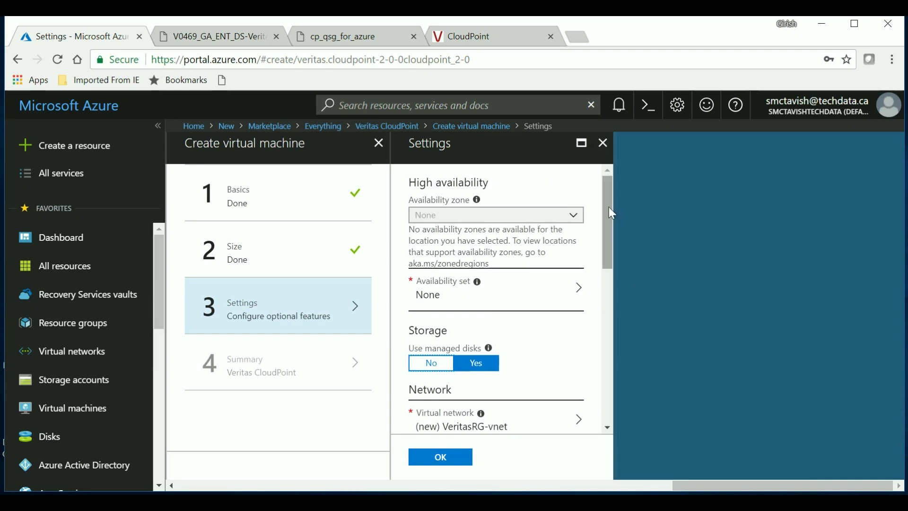
# - Accept the new VeritasRG-vnet, default subnet 10.1.1.0/24, and a new public IP address
pyautogui.moveTo(608, 207); pyautogui.dragTo(605, 251)
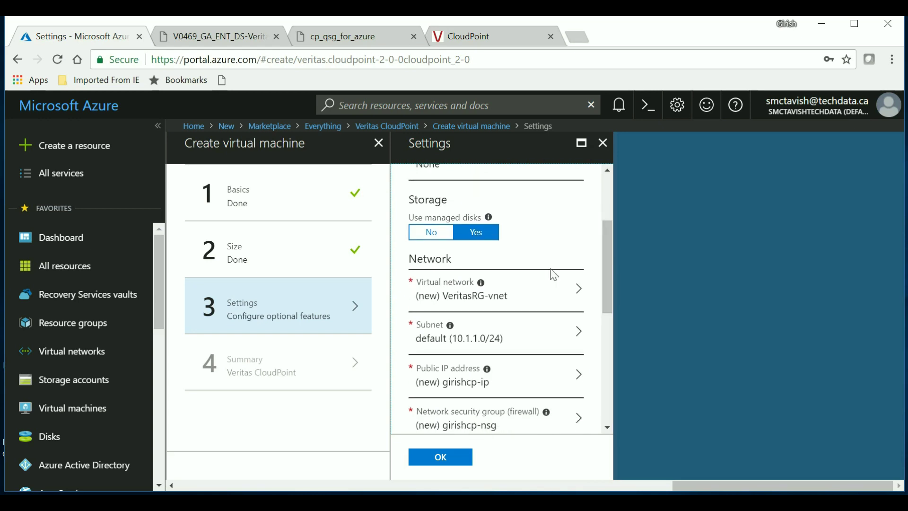
pyautogui.click(529, 293)
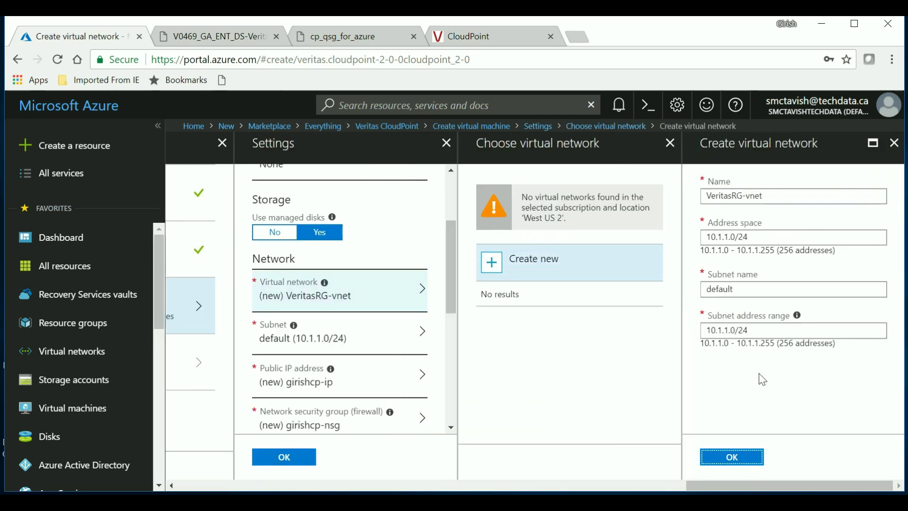
pyautogui.click(732, 463)
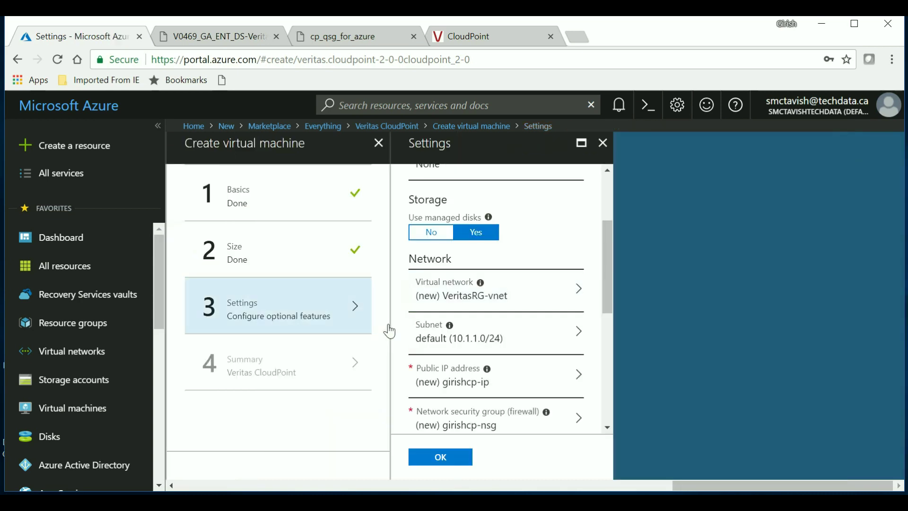
pyautogui.click(426, 343)
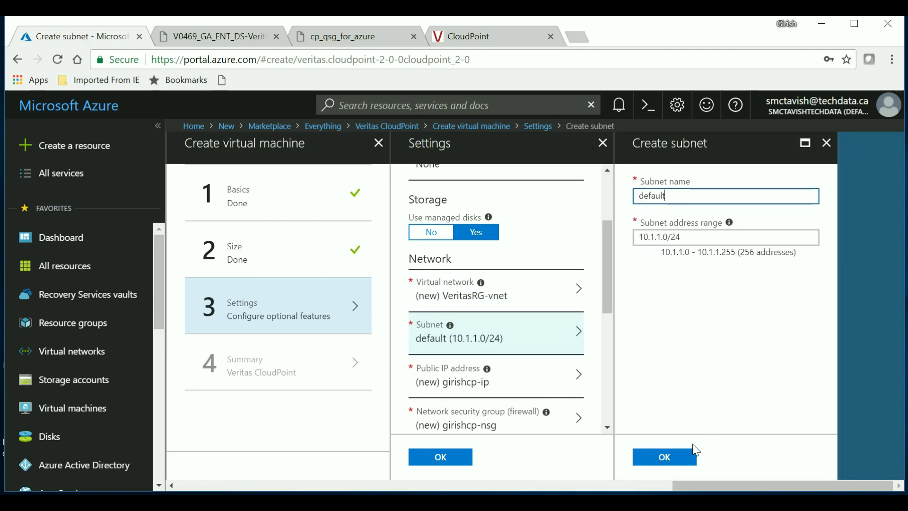
pyautogui.click(687, 461)
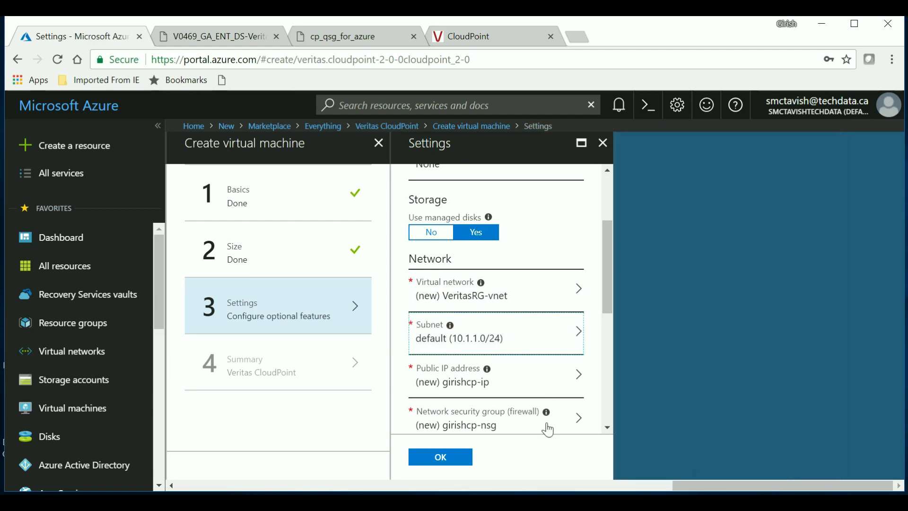
pyautogui.click(487, 380)
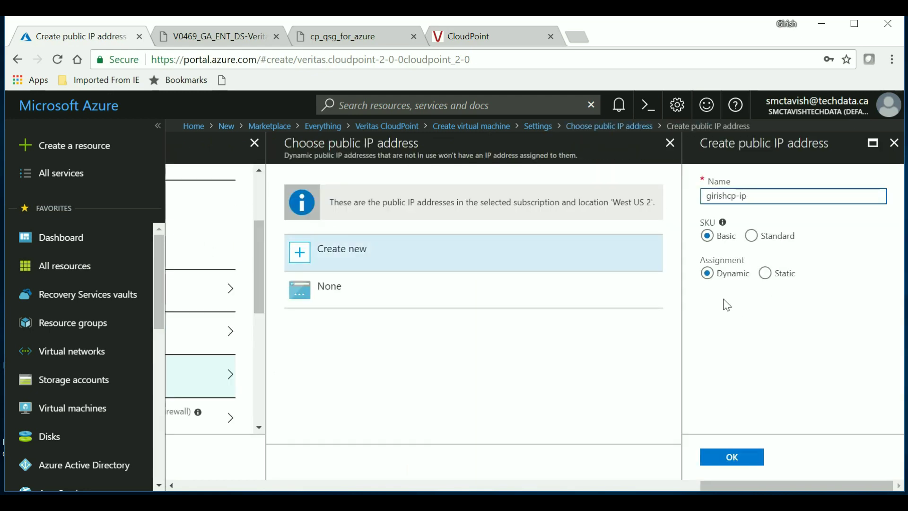
pyautogui.click(716, 458)
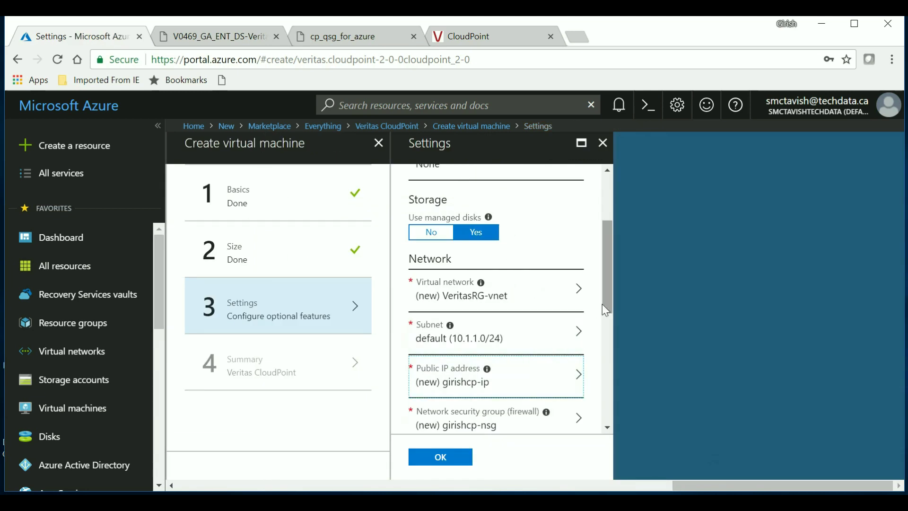
pyautogui.moveTo(608, 306); pyautogui.dragTo(607, 337)
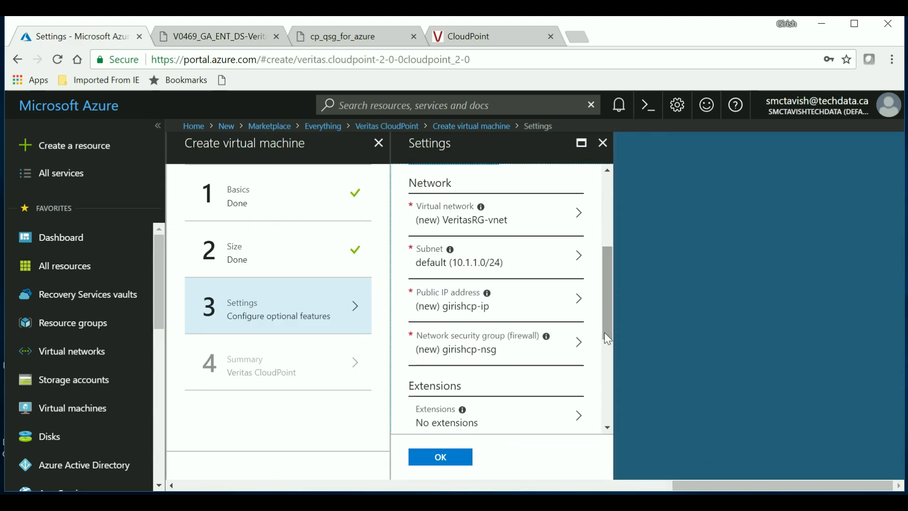
# - Accept the new security group with HTTPS, SSH and RabbitMQ inbound rules, and finish Settings
pyautogui.click(492, 357)
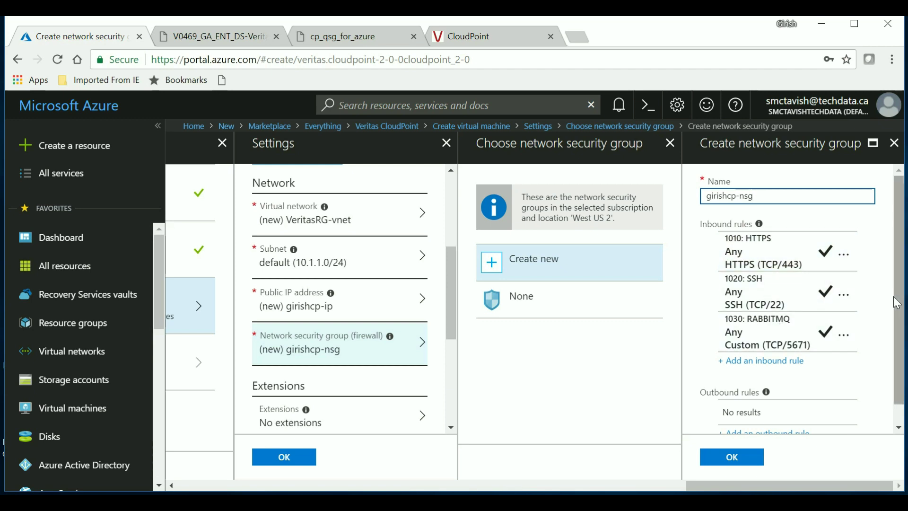
pyautogui.moveTo(897, 303); pyautogui.dragTo(901, 323)
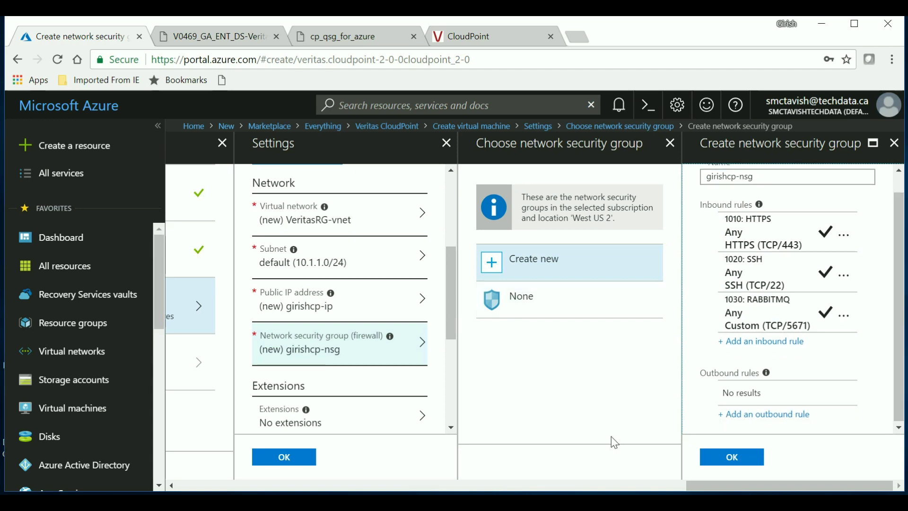
pyautogui.click(708, 466)
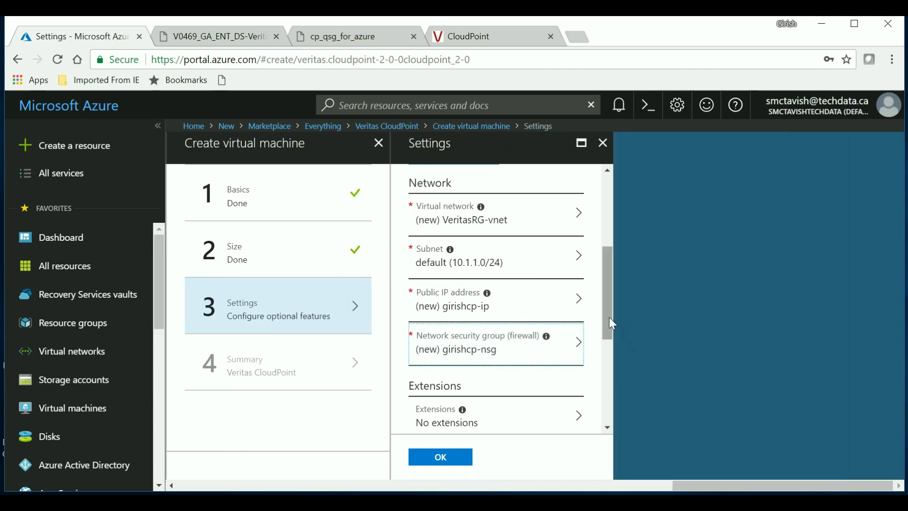
pyautogui.moveTo(607, 318); pyautogui.dragTo(603, 399)
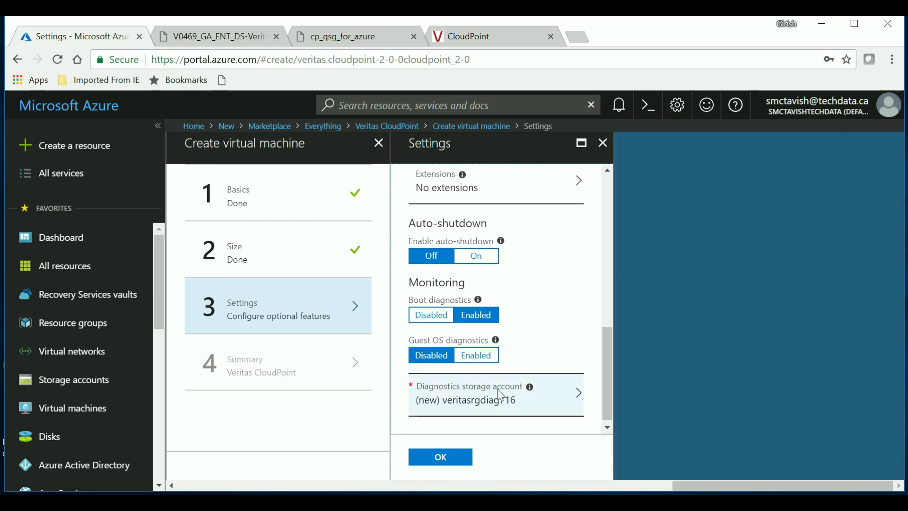
pyautogui.click(441, 460)
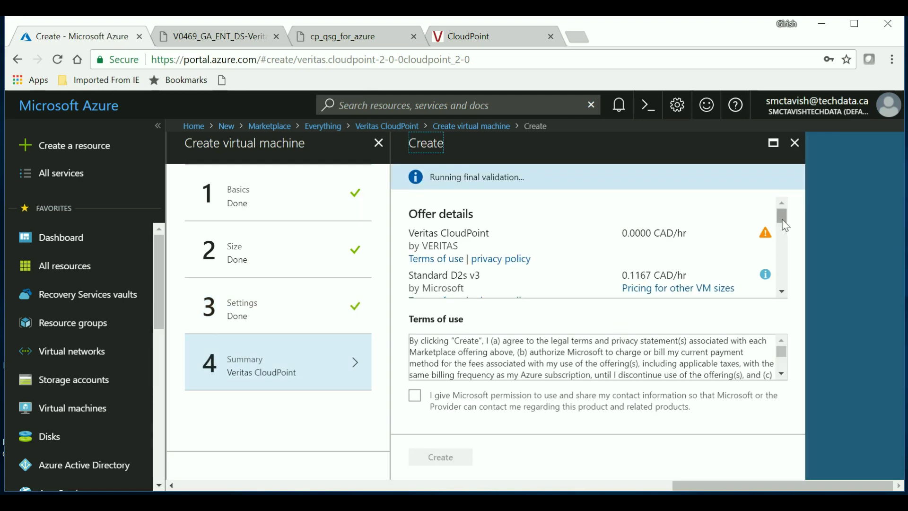
# - Review the summary, allow Microsoft to use contact information, and submit the VM deployment
pyautogui.moveTo(782, 220); pyautogui.dragTo(784, 278)
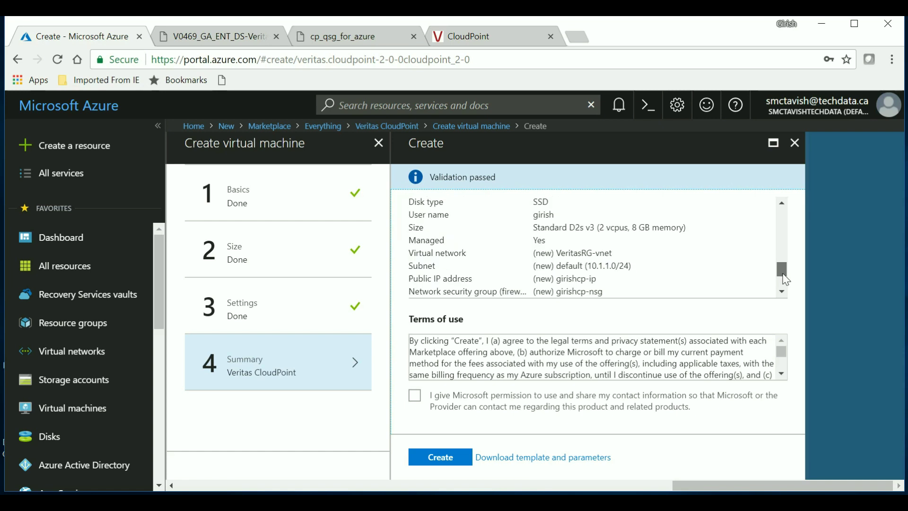
pyautogui.moveTo(783, 273); pyautogui.dragTo(784, 287)
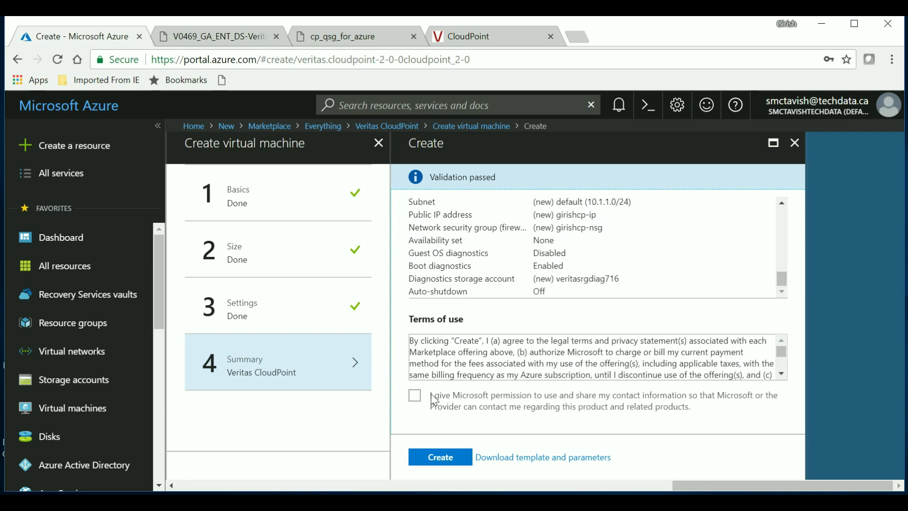
pyautogui.click(415, 399)
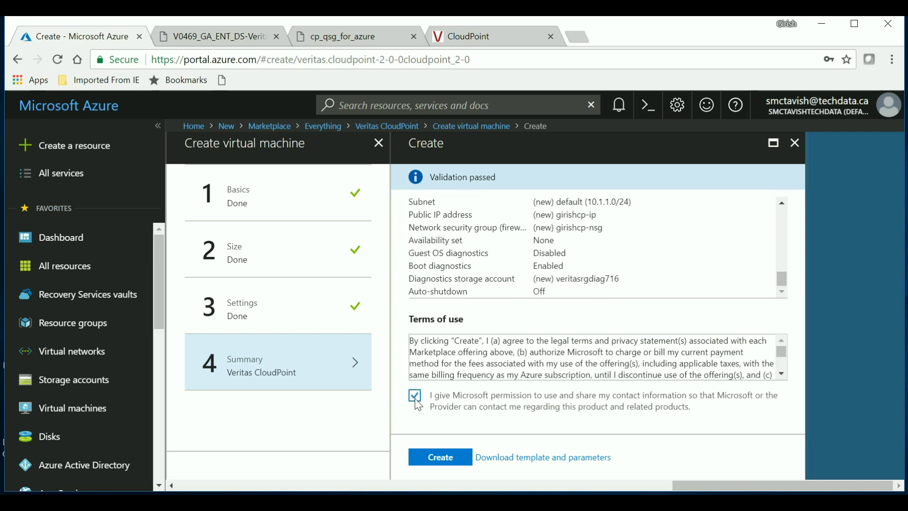
pyautogui.click(424, 462)
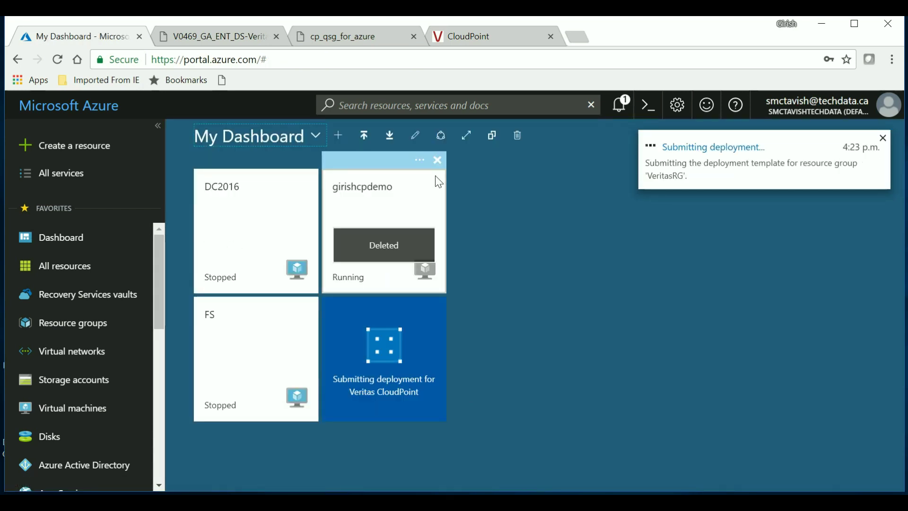
# - Remove the deleted demo VM's dashboard tile, check notifications, and switch to the CloudPoint product page
pyautogui.click(435, 161)
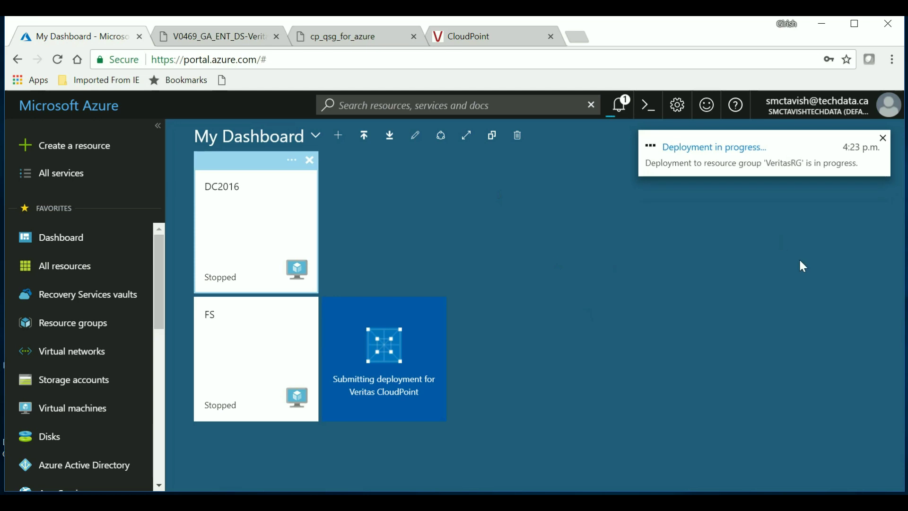
pyautogui.click(621, 111)
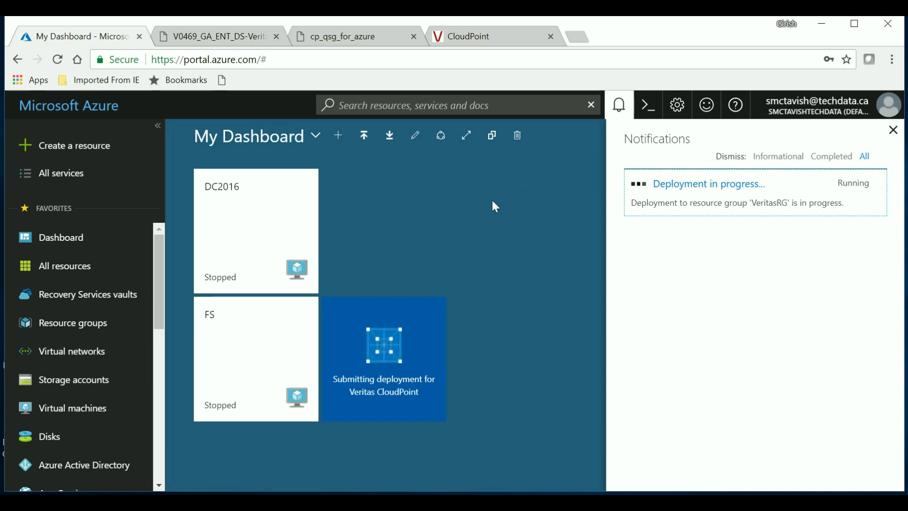
pyautogui.click(456, 48)
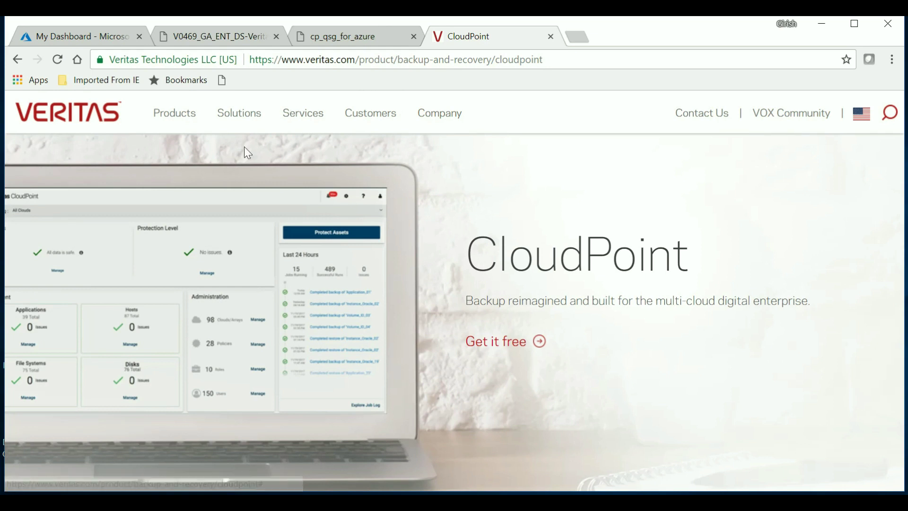
# - Return to the My Dashboard - Microsoft Azure tab to check the VeritasRG deployment
pyautogui.click(61, 43)
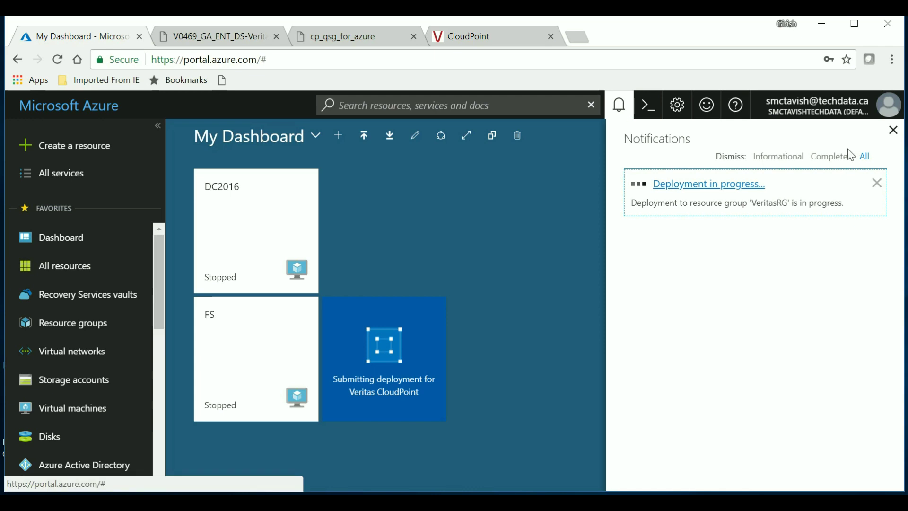
# - Dismiss the notifications and list the virtual machines, with girishcp still Creating in West US 2
pyautogui.click(893, 131)
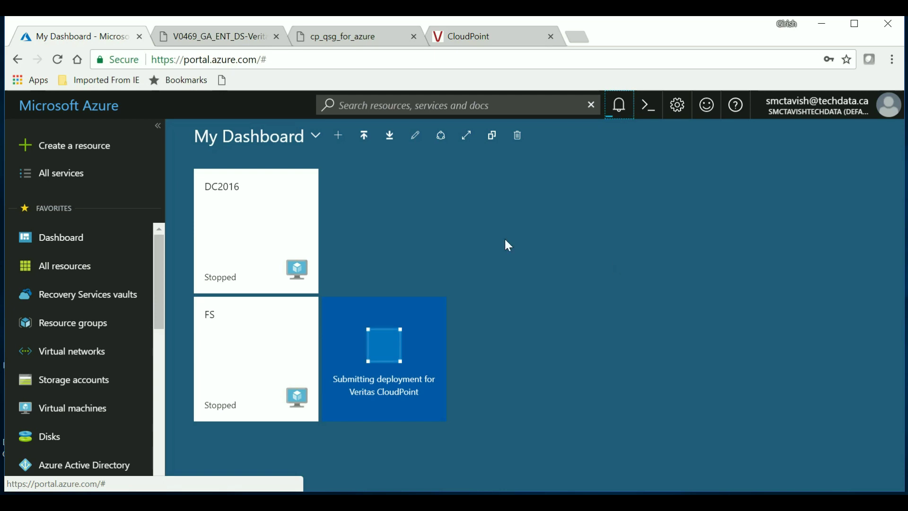
pyautogui.click(89, 409)
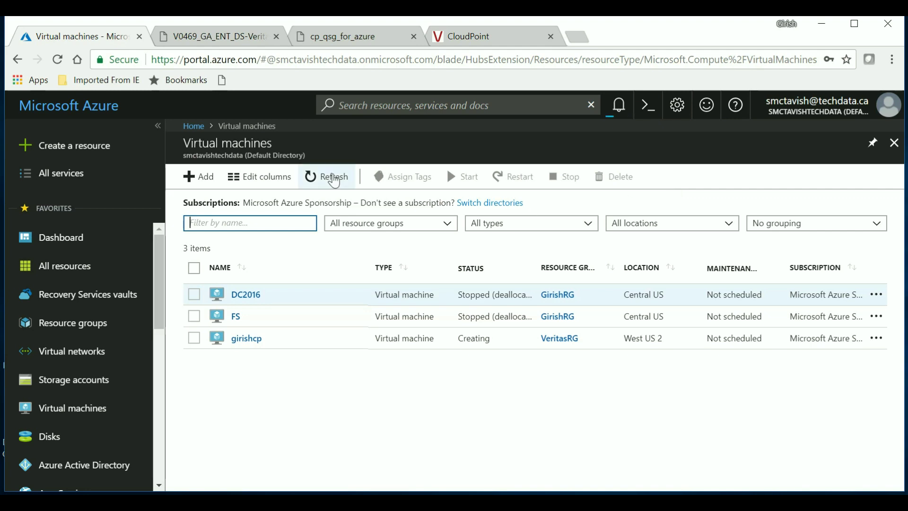
# - Refresh the VM list and open the now-running girishcp VM's overview
pyautogui.click(335, 181)
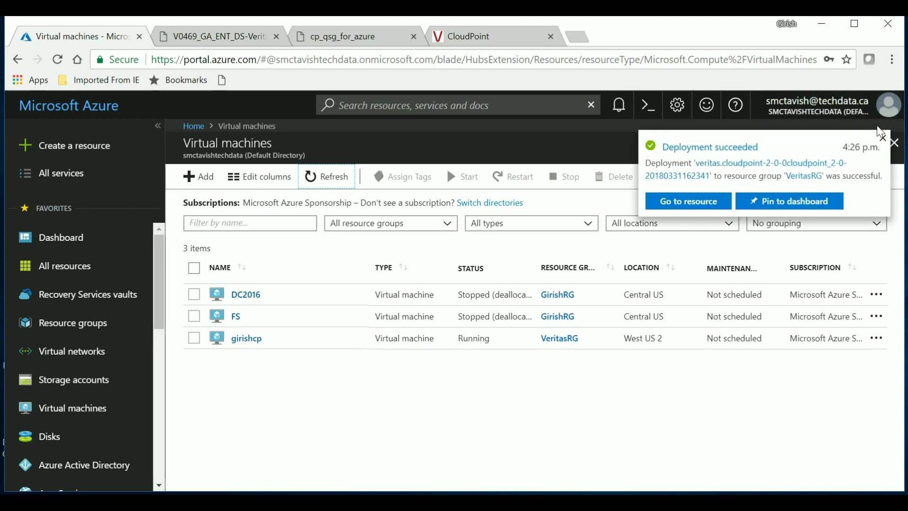
pyautogui.click(882, 138)
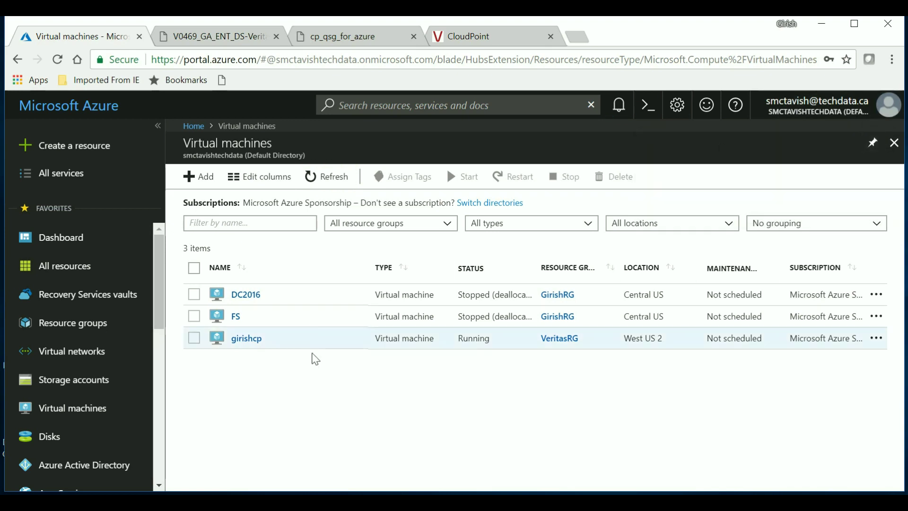
pyautogui.click(247, 339)
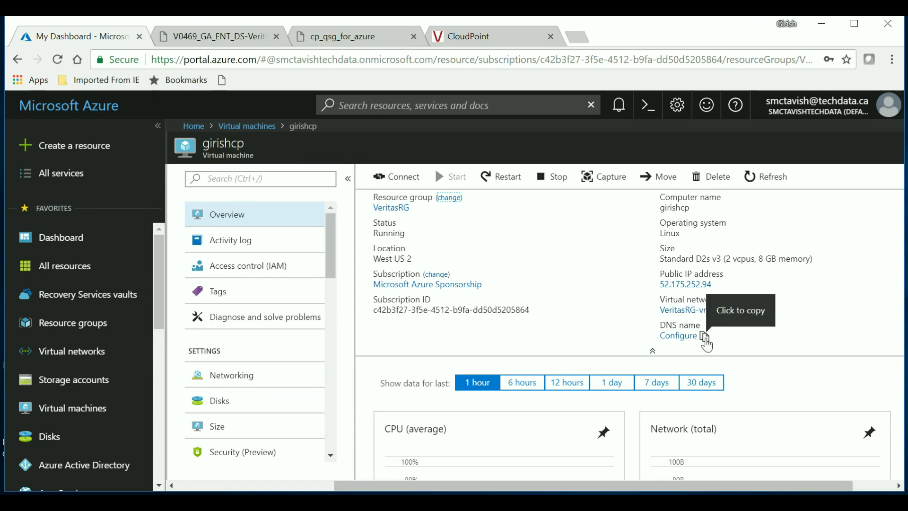
# - Give the public IP DNS label 'itsimplifiedcp' and a 30-minute idle timeout, then save
pyautogui.click(704, 337)
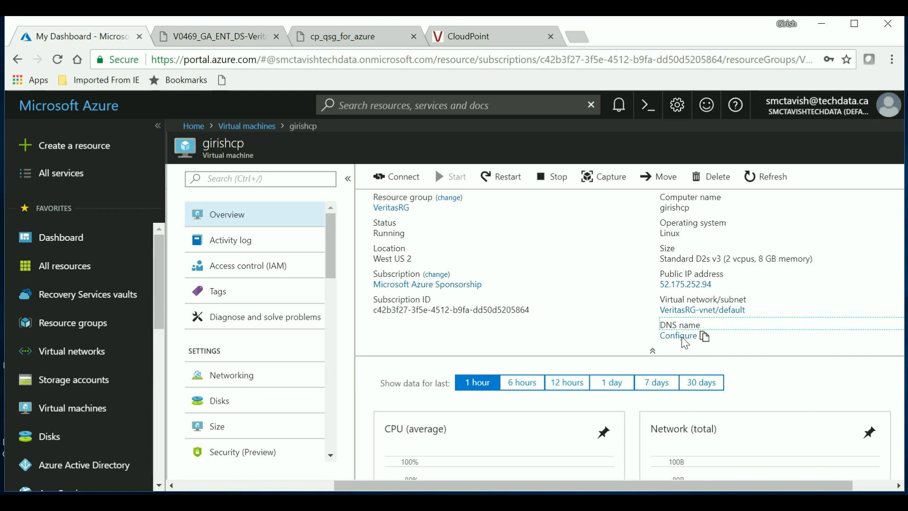
pyautogui.click(673, 337)
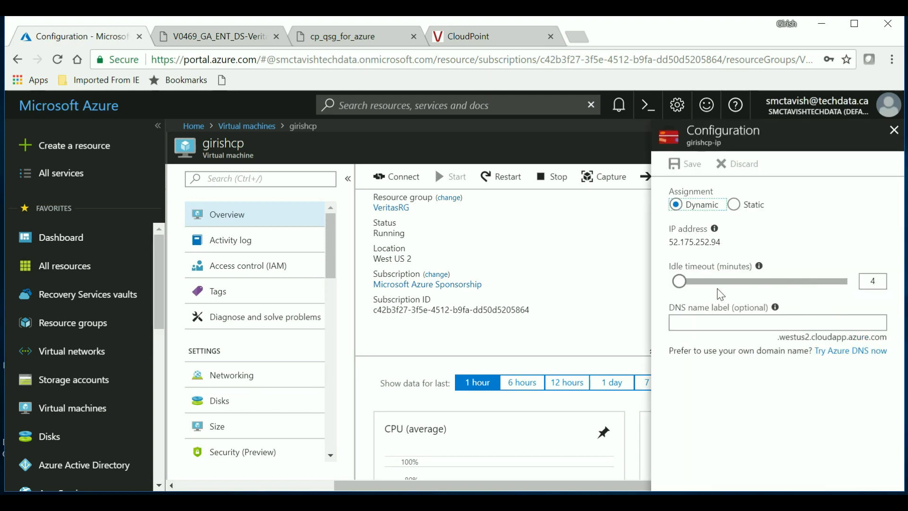
pyautogui.moveTo(680, 281); pyautogui.dragTo(853, 316)
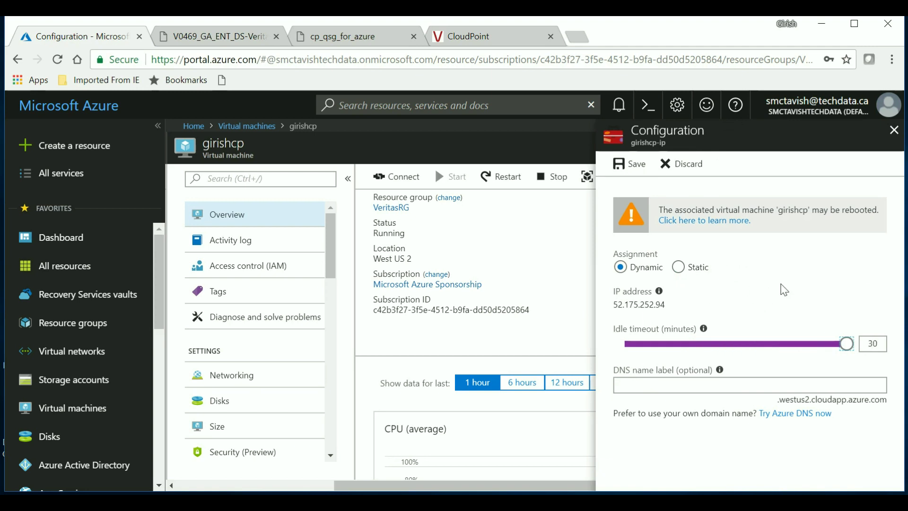
pyautogui.click(750, 385)
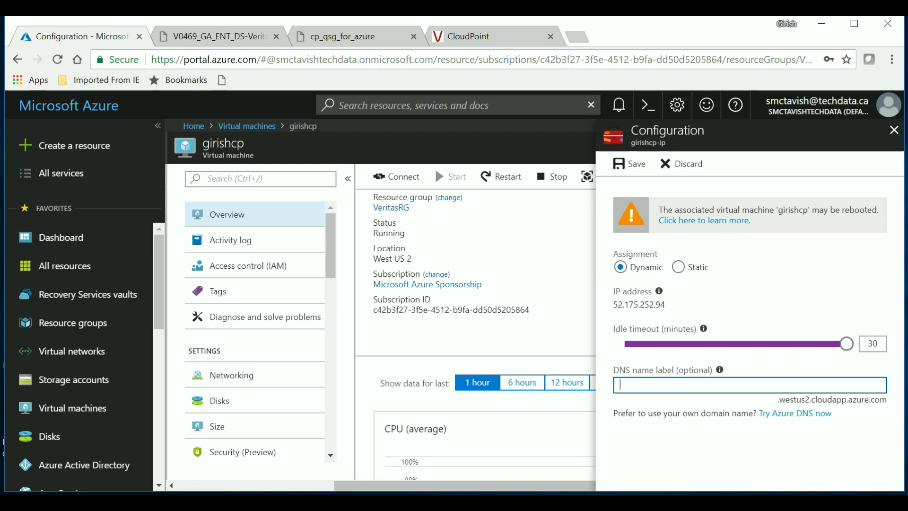
pyautogui.write('itsimplifiedcp')
pyautogui.click(630, 175)
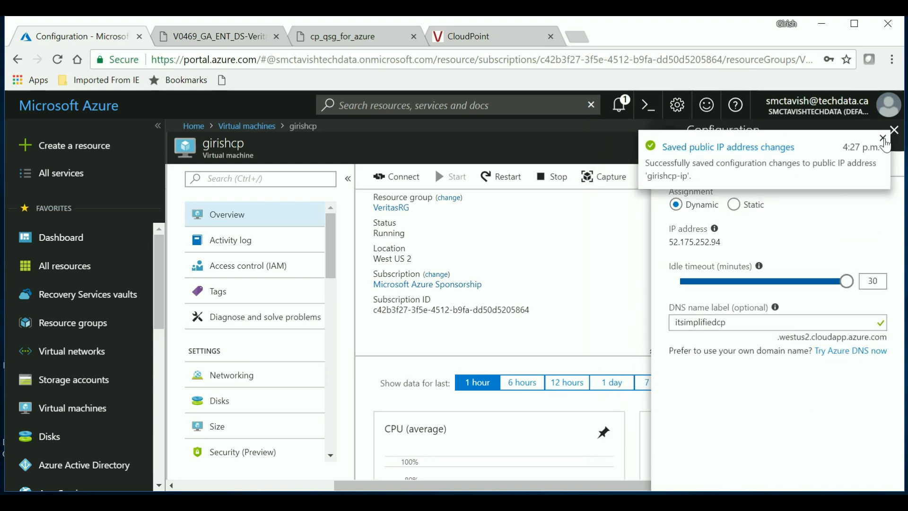
# - Refresh the girishcp overview and copy its public IP address 52.175.252.94
pyautogui.click(883, 139)
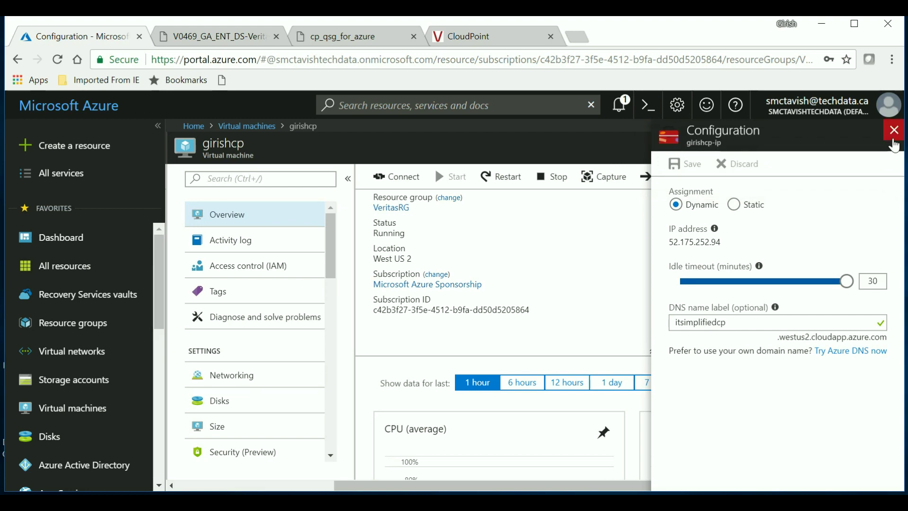
pyautogui.click(893, 132)
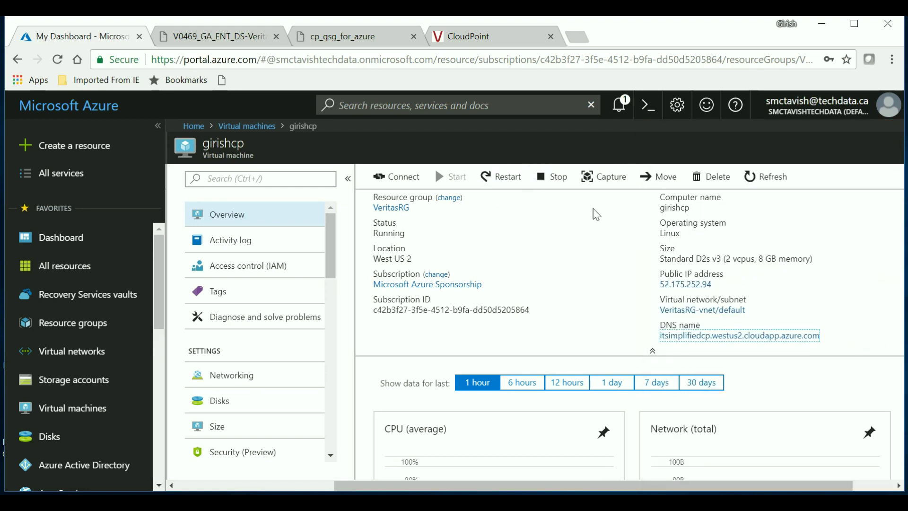
pyautogui.click(766, 178)
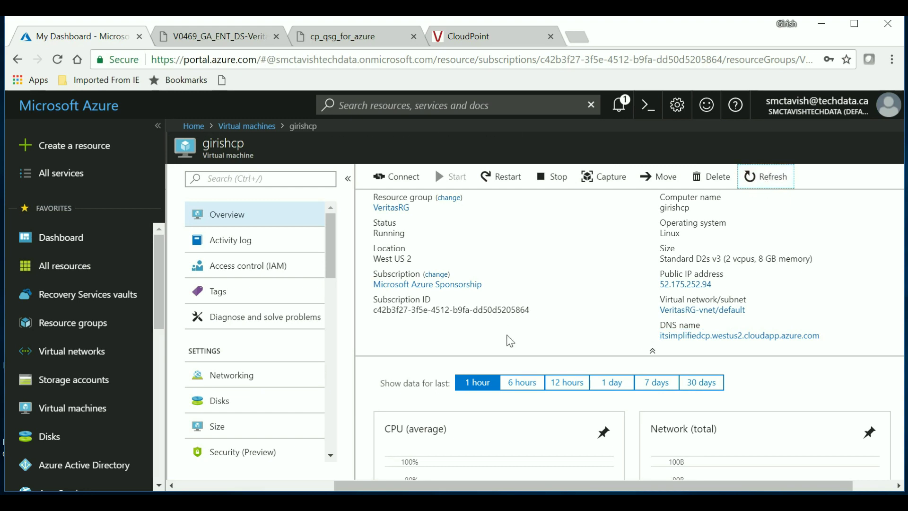
pyautogui.click(718, 285)
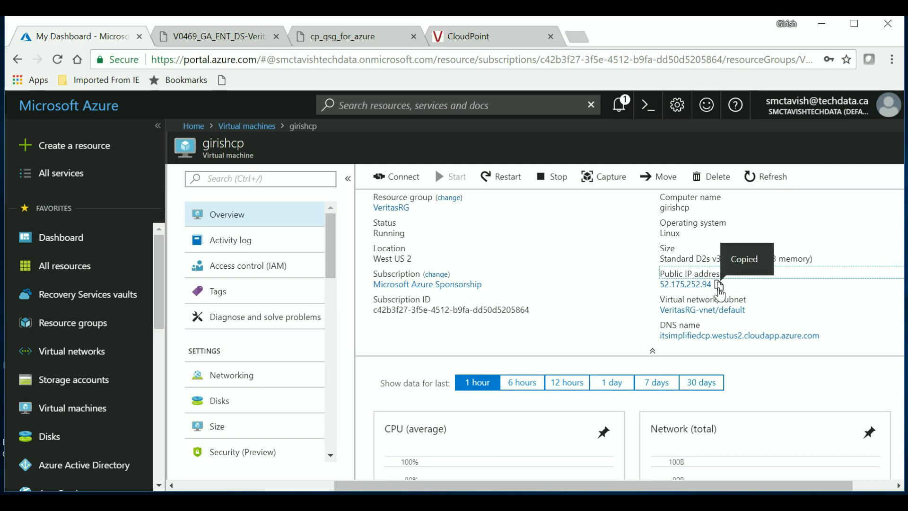
pyautogui.click(577, 37)
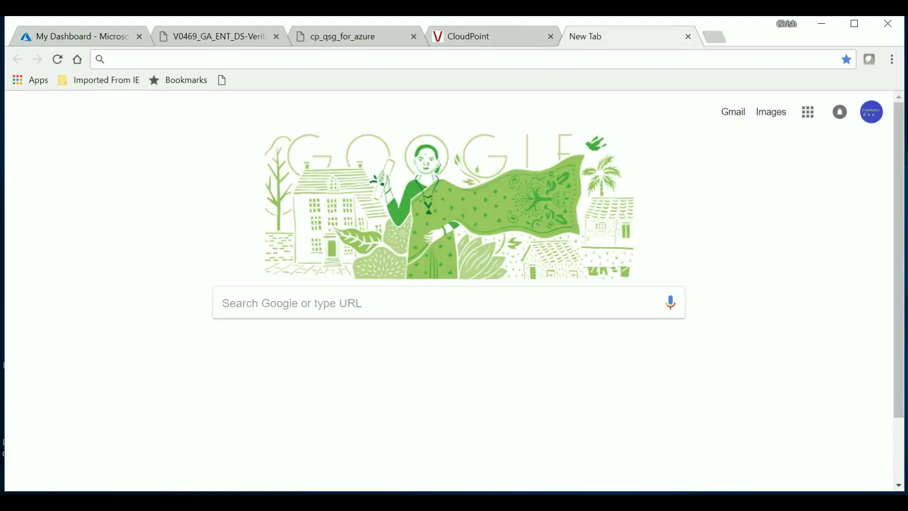
pyautogui.hotkey('ctrl', 'v')
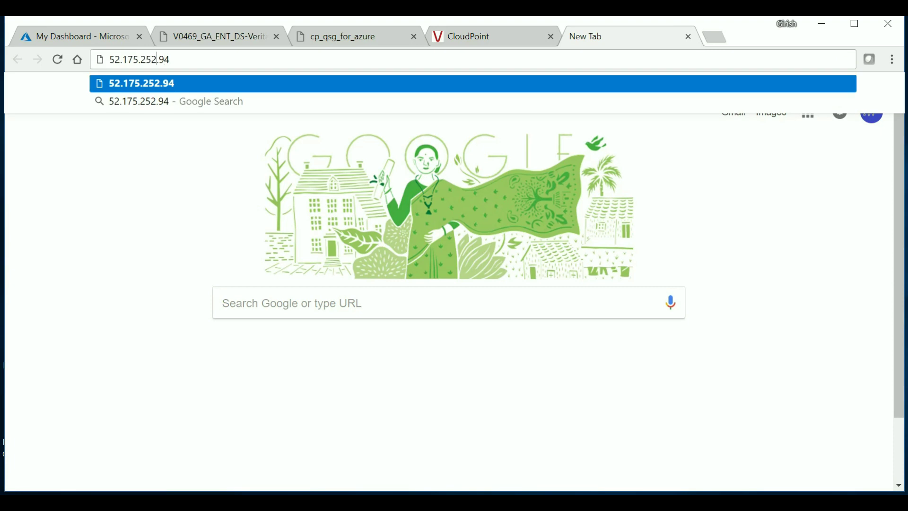
pyautogui.press('Home')
pyautogui.write('https')
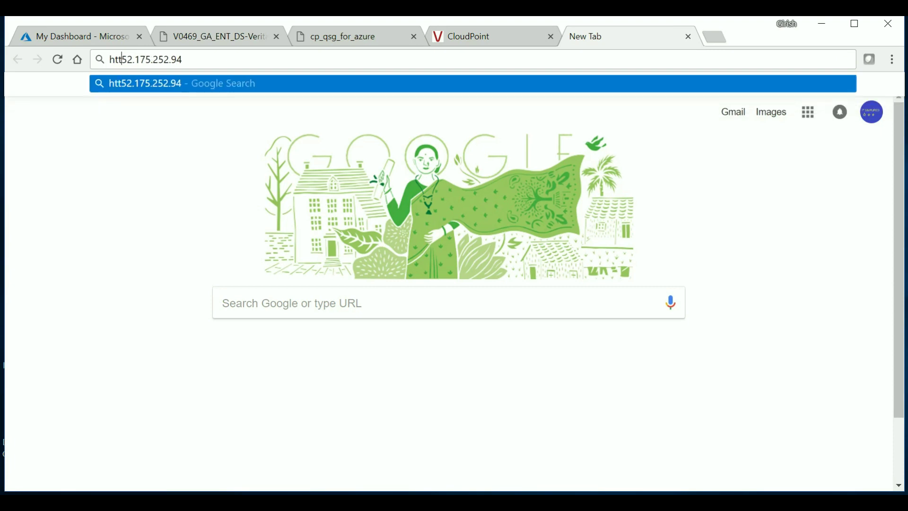
pyautogui.write(':')
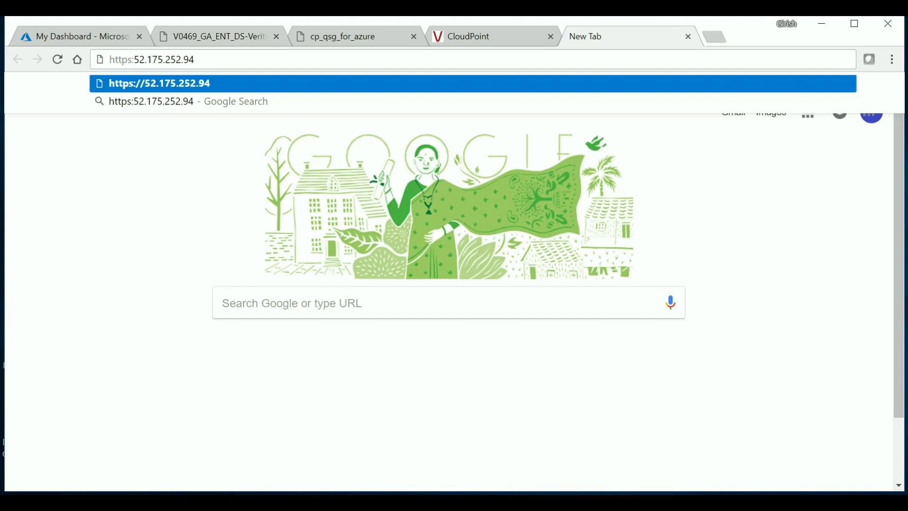
pyautogui.write('//40.6')
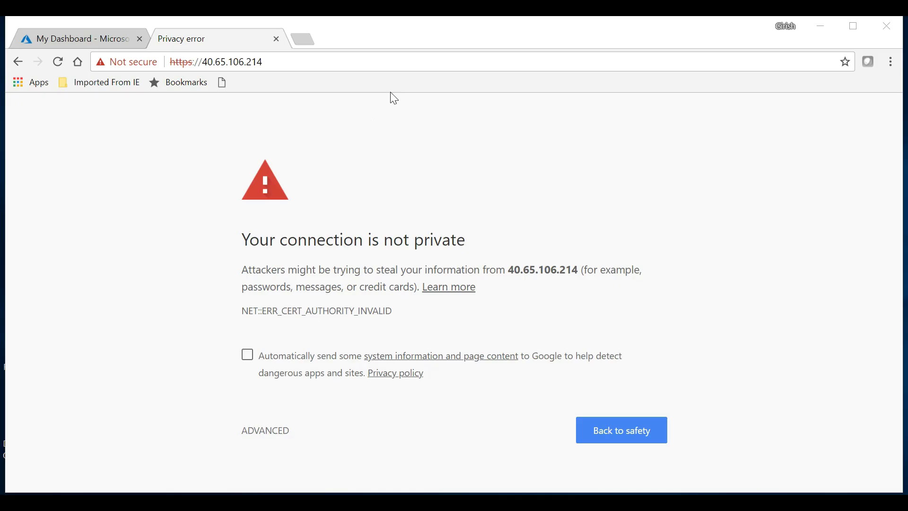
pyautogui.click(272, 434)
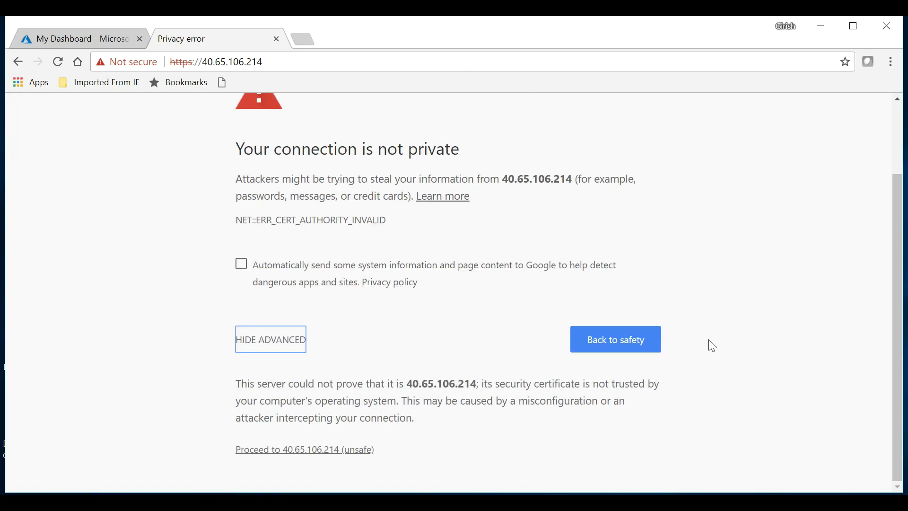
pyautogui.click(279, 450)
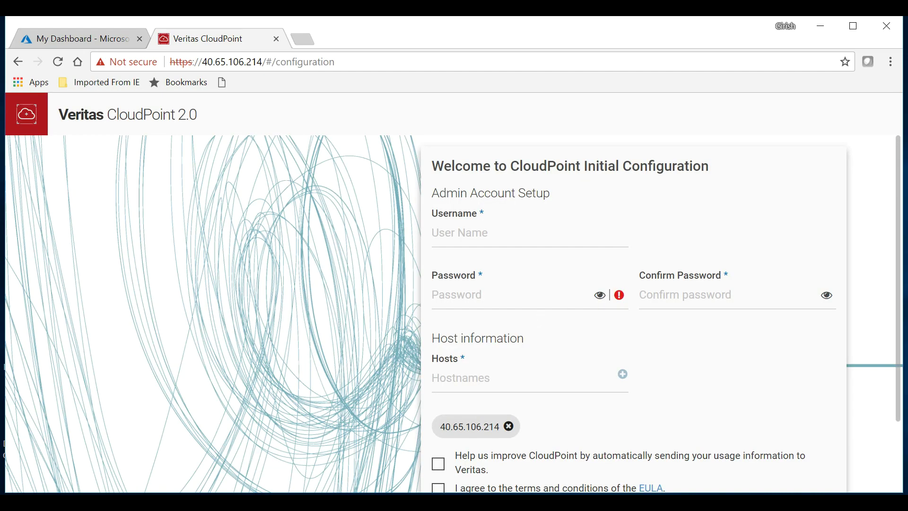
# - Enter the admin username and password, host 'girishcp', accept the EULA and opt into usage data
pyautogui.click(501, 246)
pyautogui.write('girish')
pyautogui.click(473, 295)
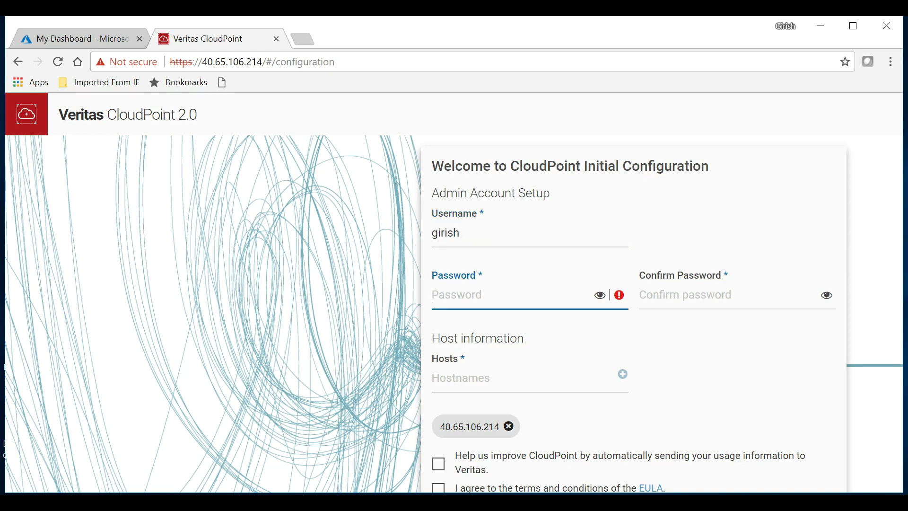
pyautogui.write('••••••••••••')
pyautogui.click(462, 390)
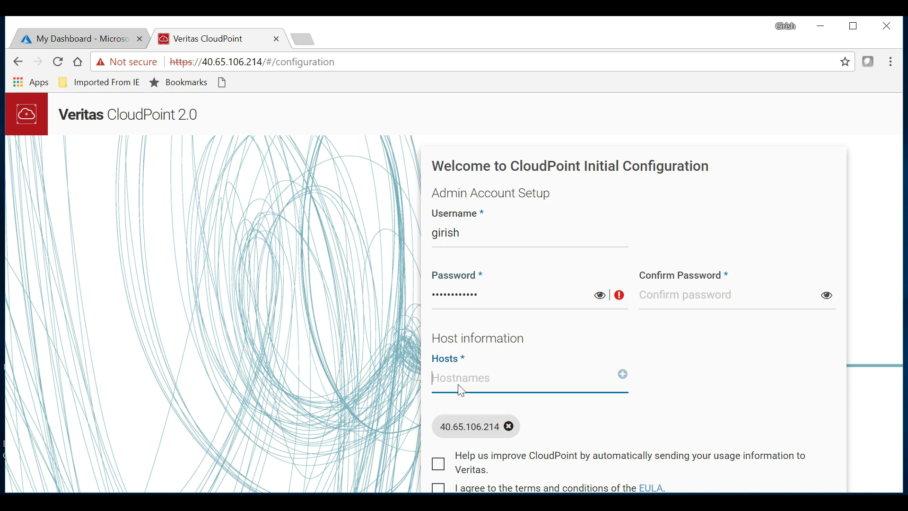
pyautogui.write('girishcp')
pyautogui.scroll(-2, 701, 367)
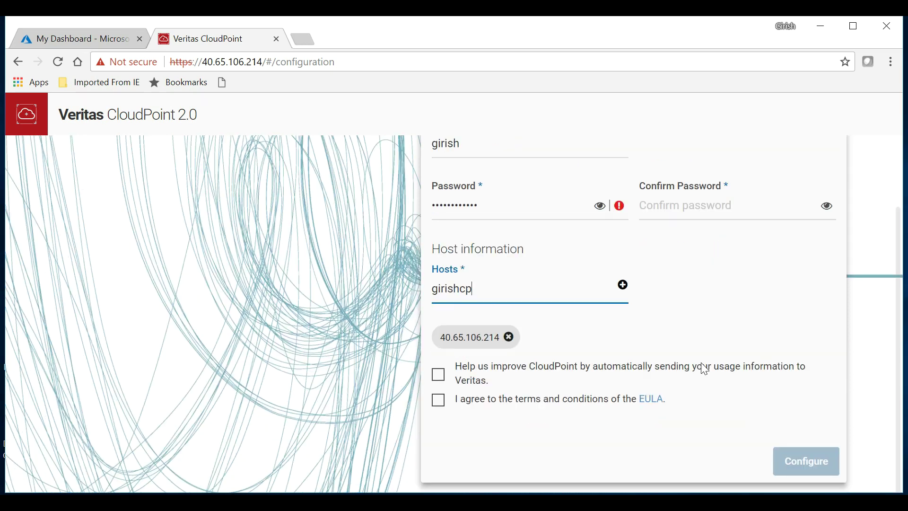
pyautogui.click(437, 407)
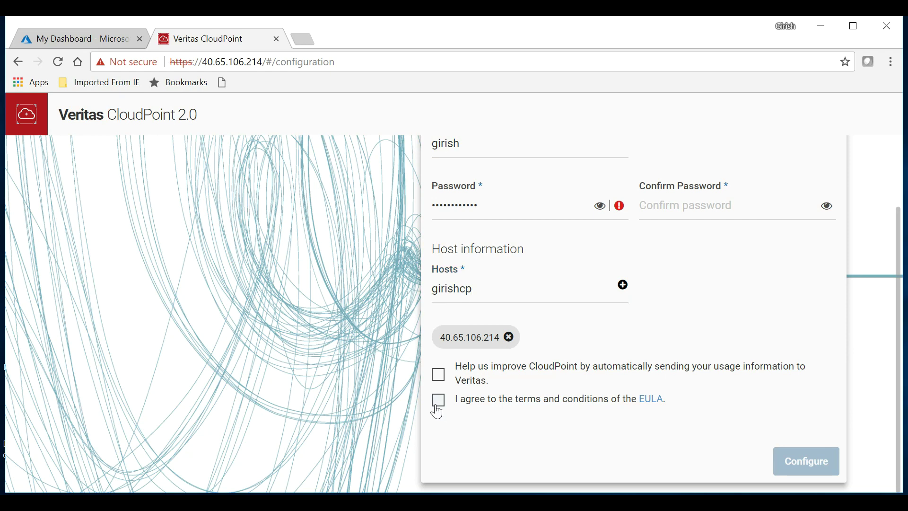
pyautogui.click(438, 373)
# - Re-enter and confirm the admin password, then submit the configuration to start installation
pyautogui.click(477, 205)
pyautogui.press('BackSpace')
pyautogui.press('BackSpace')
pyautogui.press('BackSpace')
pyautogui.press('BackSpace')
pyautogui.press('BackSpace')
pyautogui.press('BackSpace')
pyautogui.press('BackSpace')
pyautogui.press('BackSpace')
pyautogui.press('BackSpace')
pyautogui.press('BackSpace')
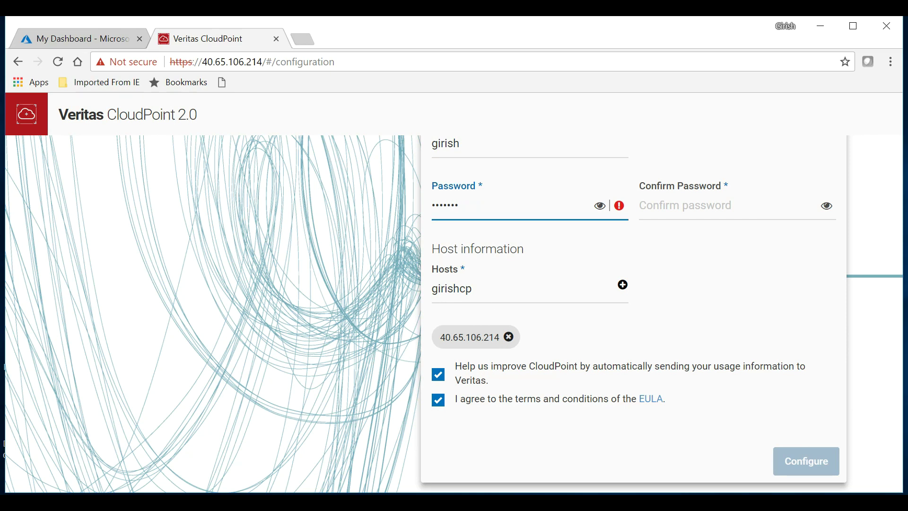
pyautogui.press('BackSpace')
pyautogui.press('Tab')
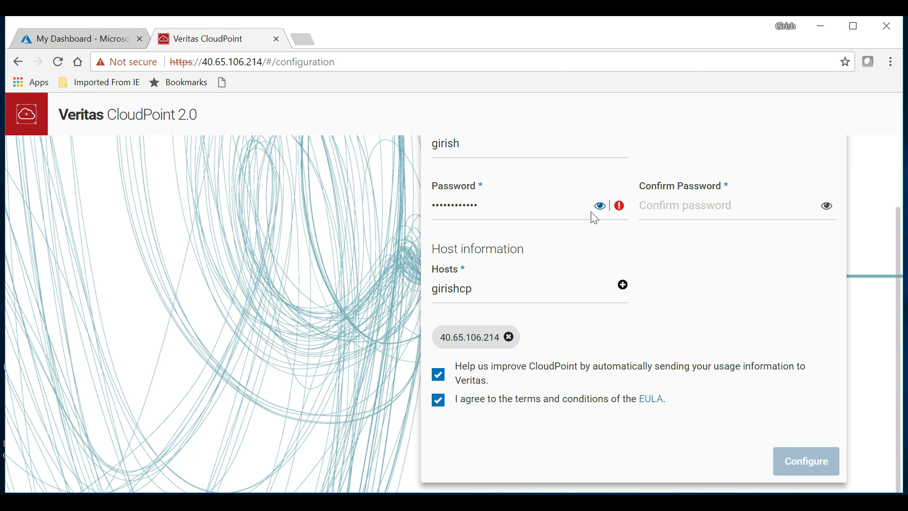
pyautogui.press('Tab')
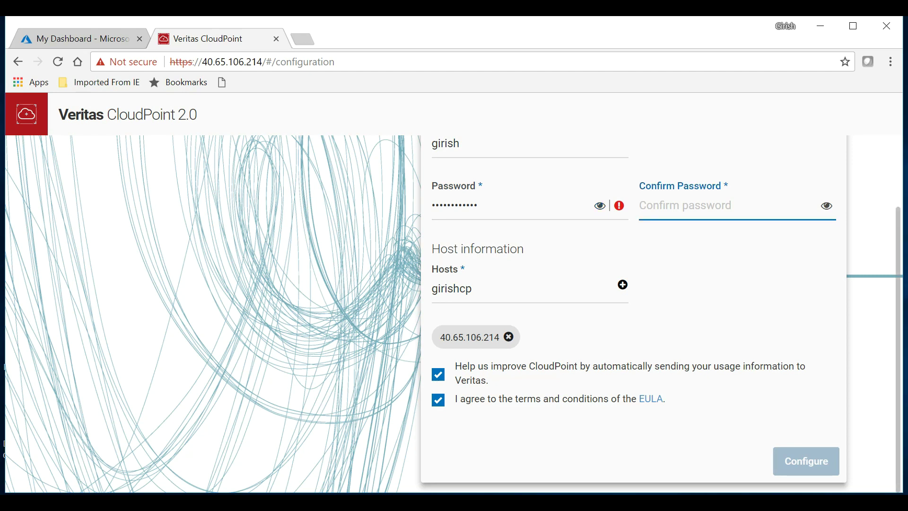
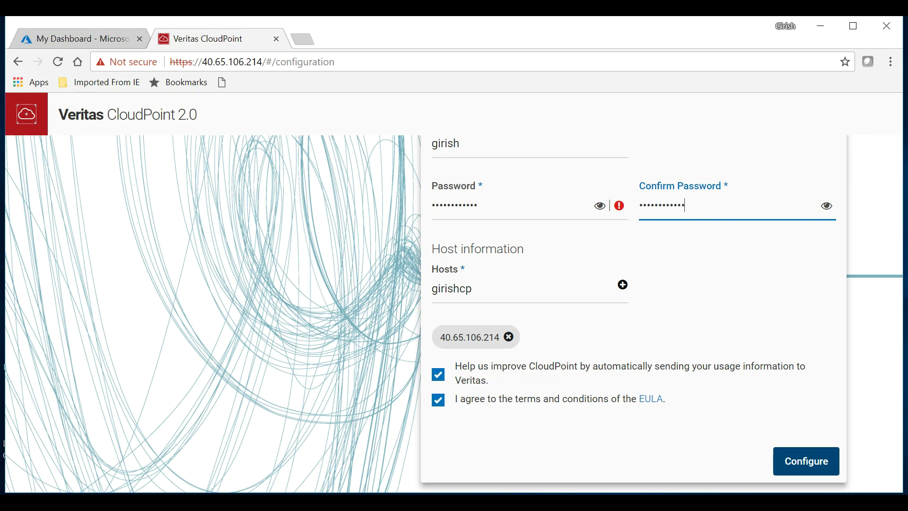
pyautogui.click(803, 462)
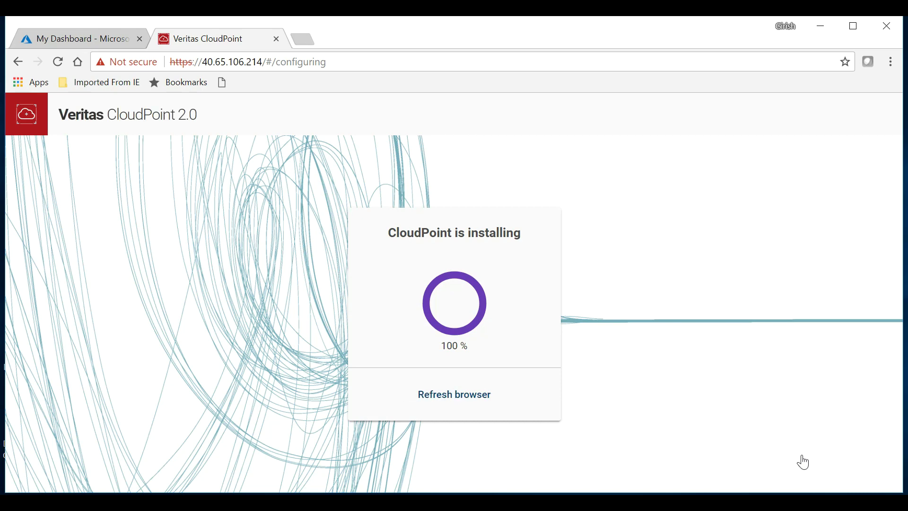
# - Once installation reaches 100 %, reload the page and expand the certificate warning's advanced details
pyautogui.click(445, 402)
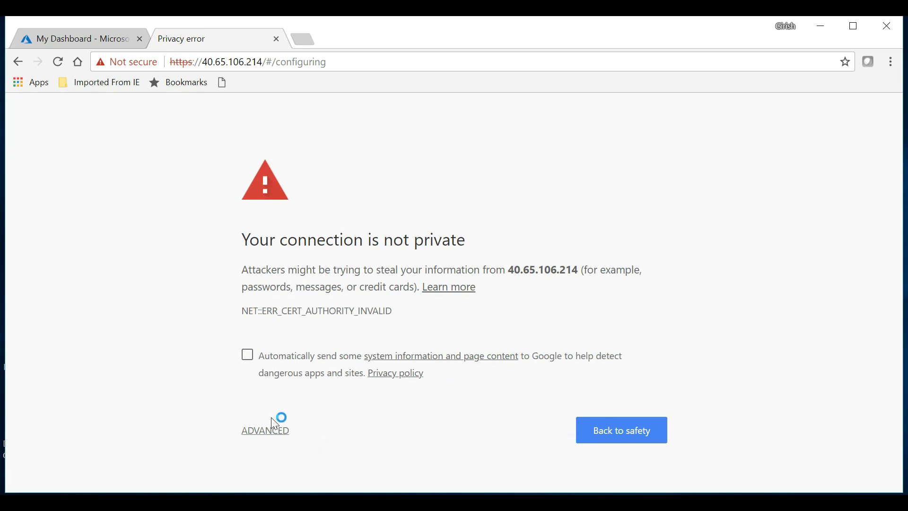
pyautogui.click(268, 432)
pyautogui.scroll(-2, 208, 419)
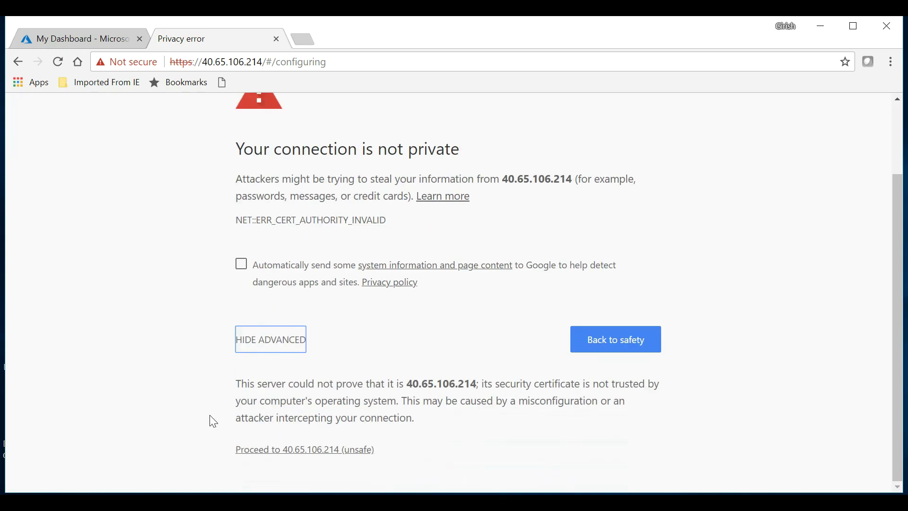
# - Proceed past the warning and sign in to CloudPoint with the admin username and password
pyautogui.click(274, 450)
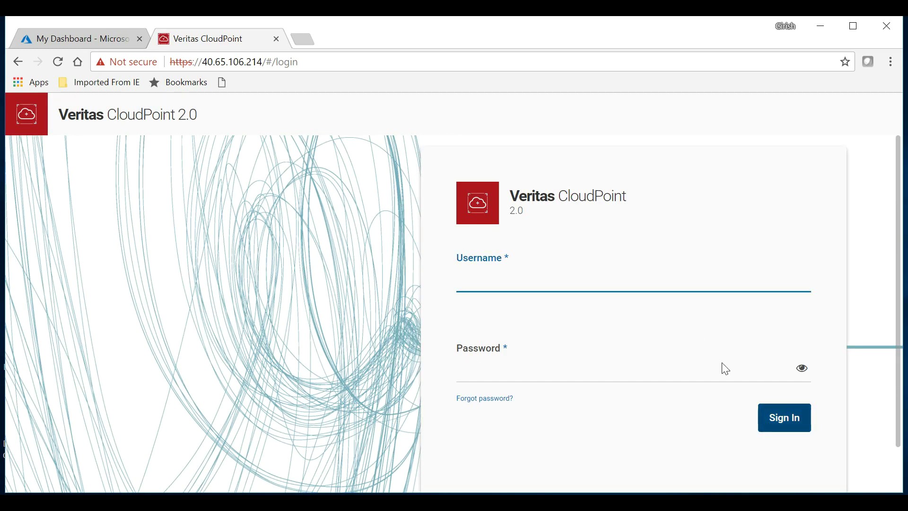
pyautogui.write('girish')
pyautogui.press('Tab')
pyautogui.write('•••••')
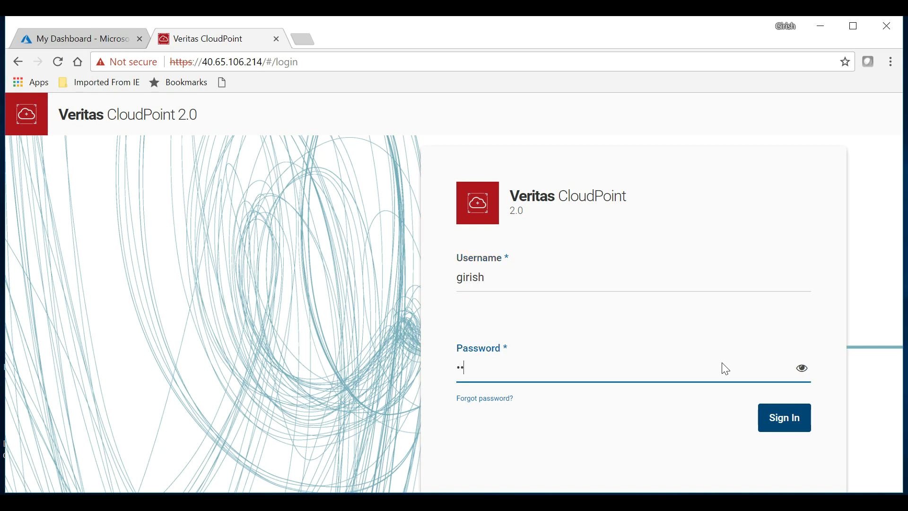
pyautogui.write('••••••')
pyautogui.click(802, 435)
pyautogui.click(796, 429)
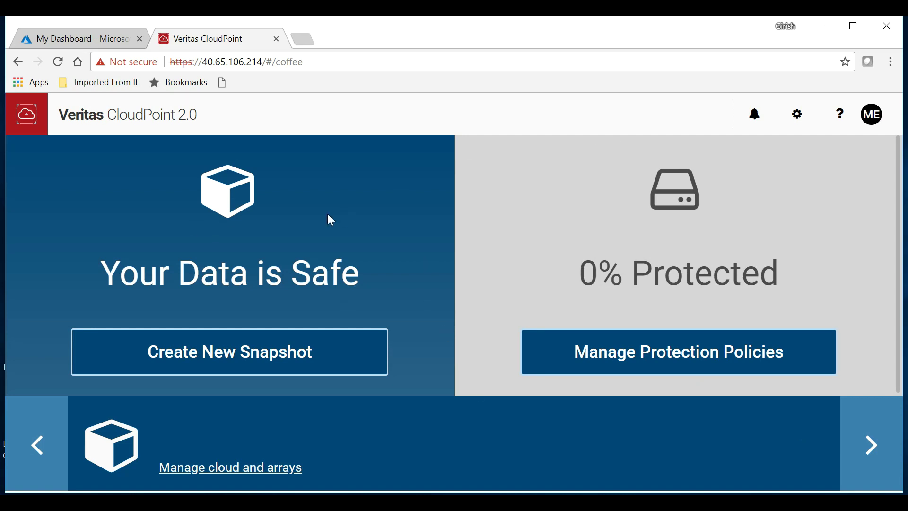
pyautogui.scroll(-3, 331, 220)
pyautogui.scroll(2, 331, 220)
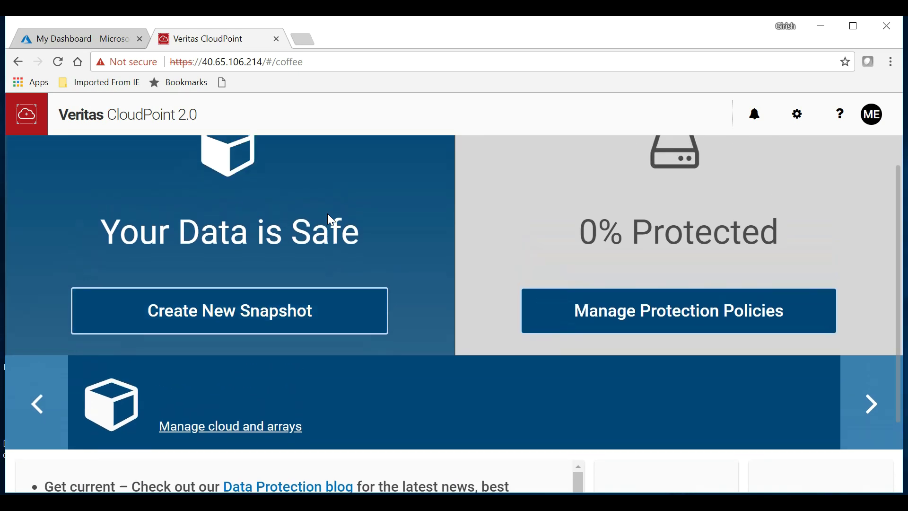
pyautogui.scroll(1, 328, 214)
pyautogui.scroll(-1, 328, 214)
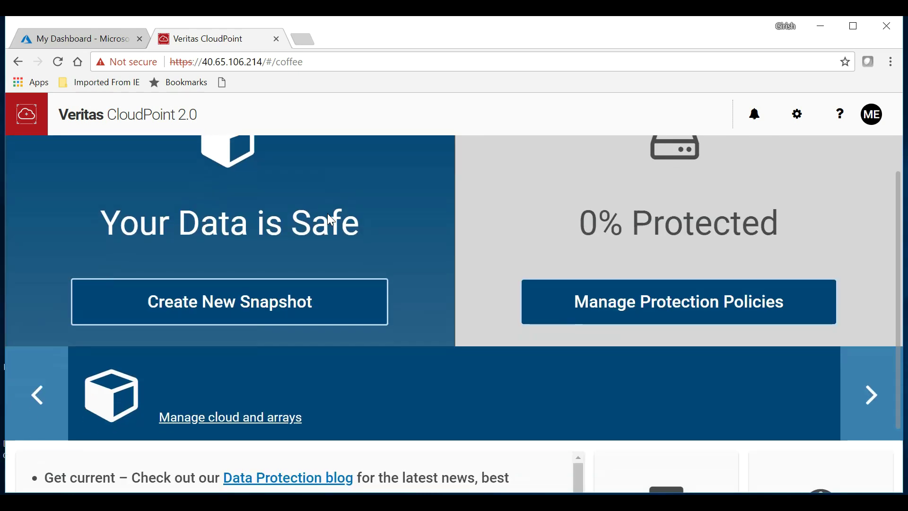
# - View the empty asset list with Show set to Everything, then return to the dashboard
pyautogui.click(251, 307)
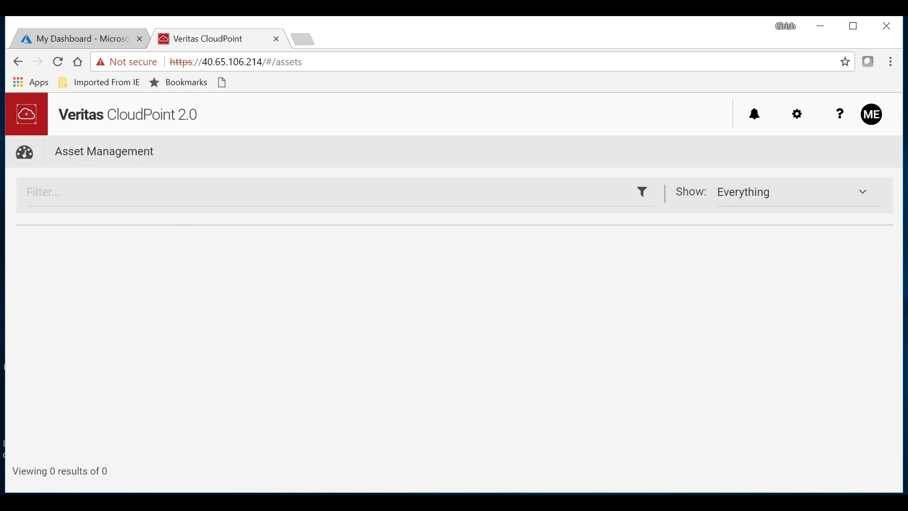
pyautogui.click(862, 192)
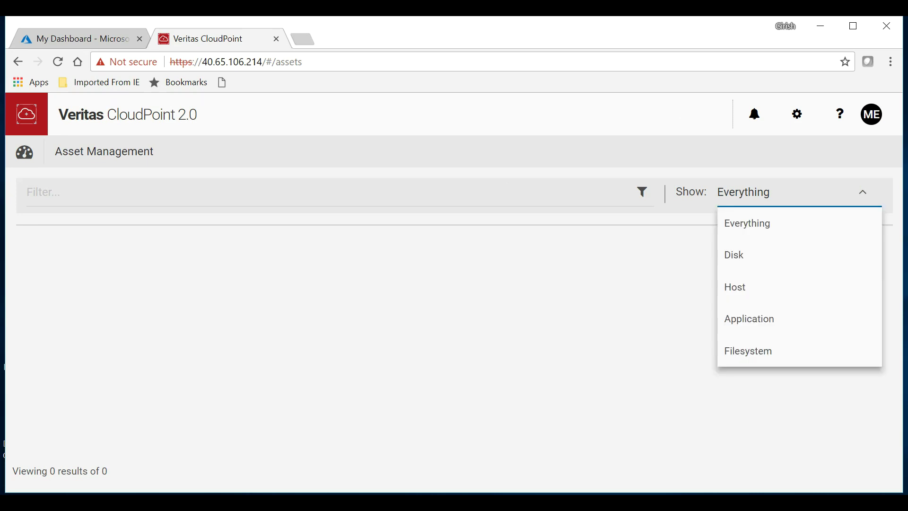
pyautogui.click(756, 232)
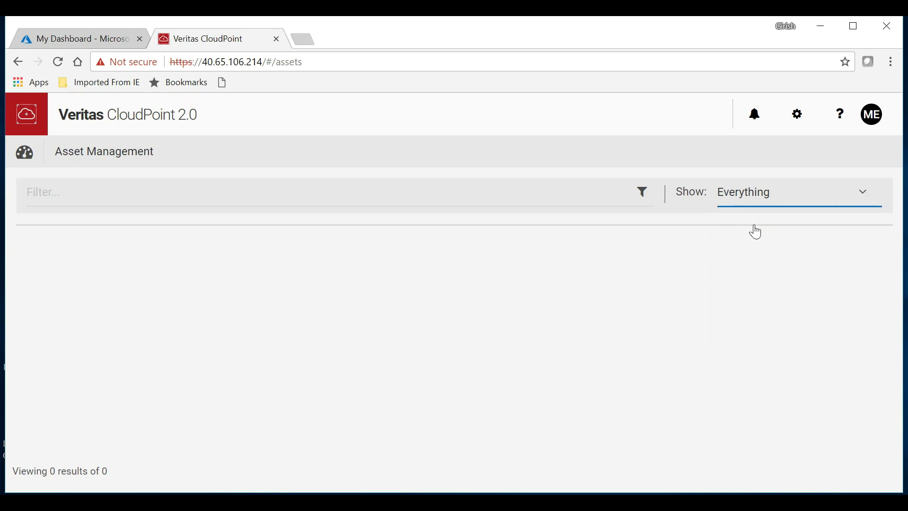
pyautogui.click(31, 157)
pyautogui.scroll(-1, 358, 367)
pyautogui.scroll(1, 354, 367)
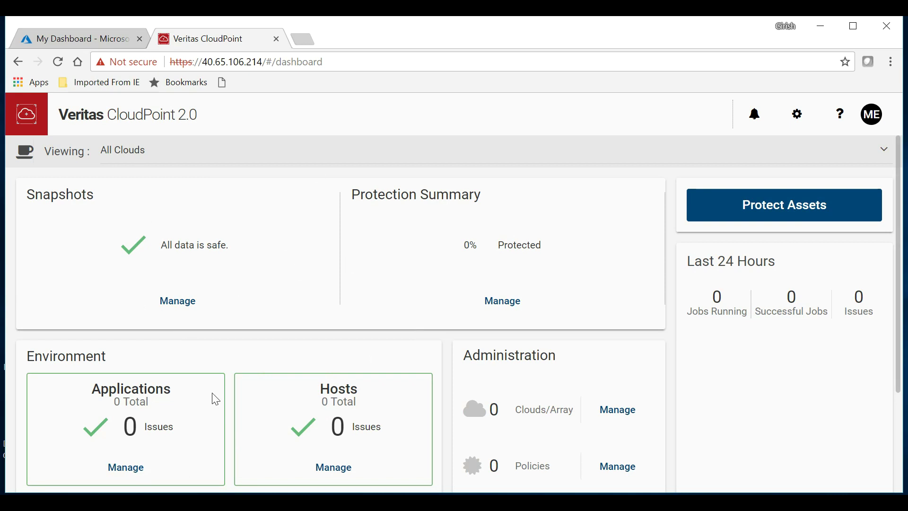
pyautogui.scroll(-3, 200, 406)
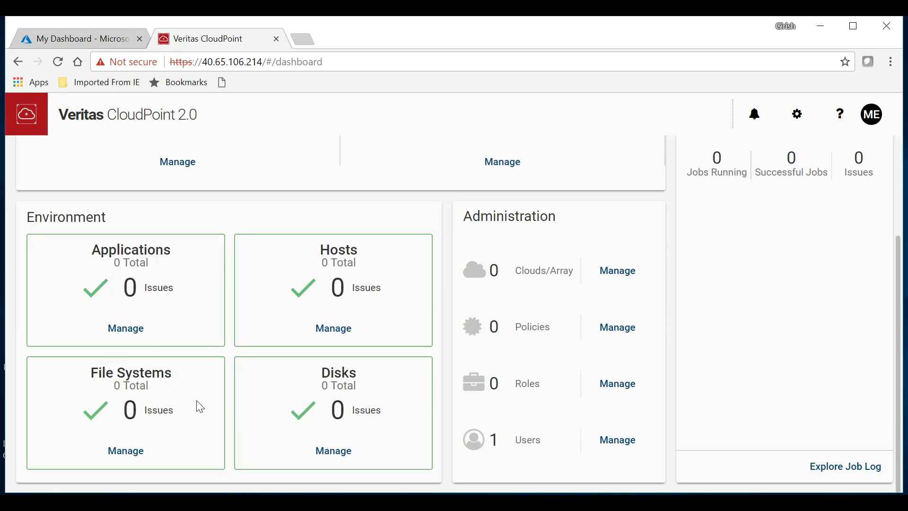
pyautogui.scroll(3, 200, 406)
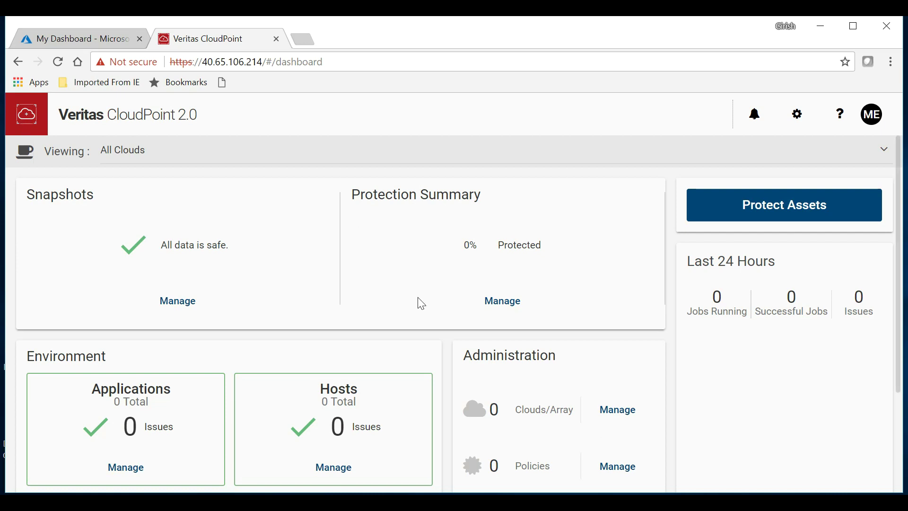
pyautogui.scroll(-3, 419, 303)
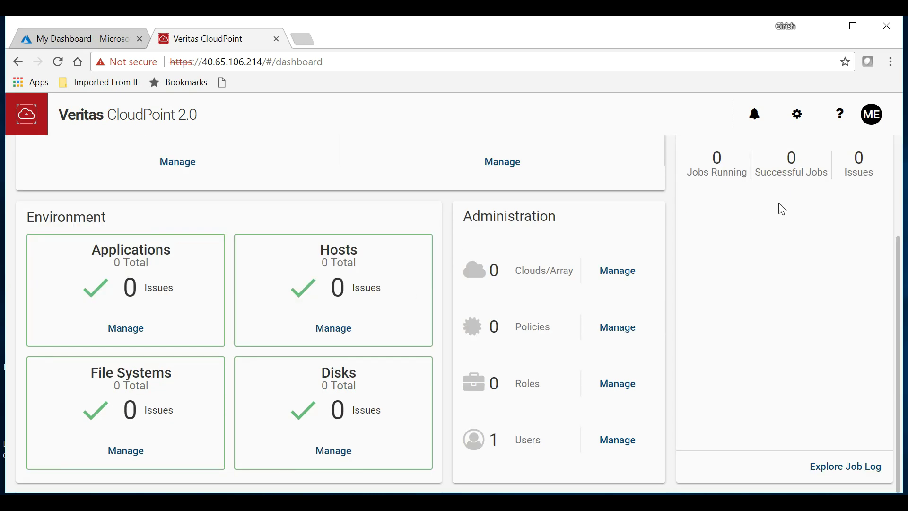
pyautogui.scroll(3, 779, 204)
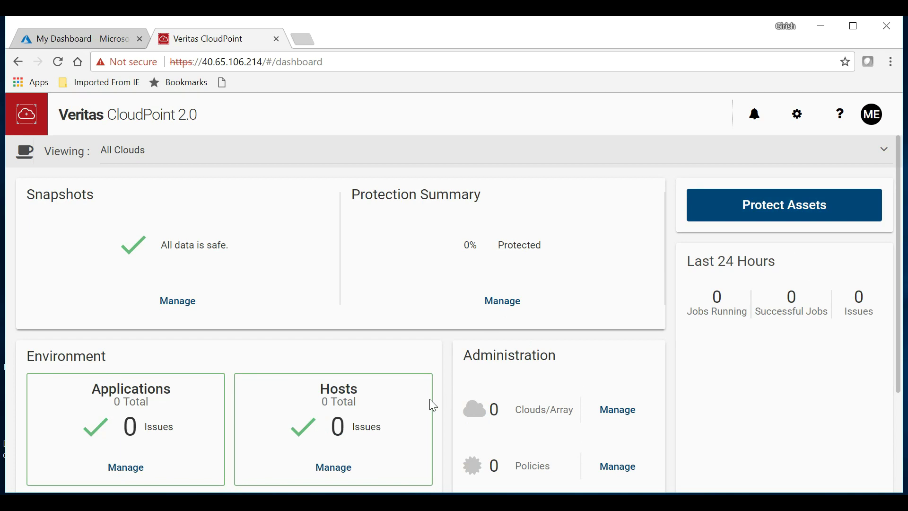
pyautogui.click(792, 214)
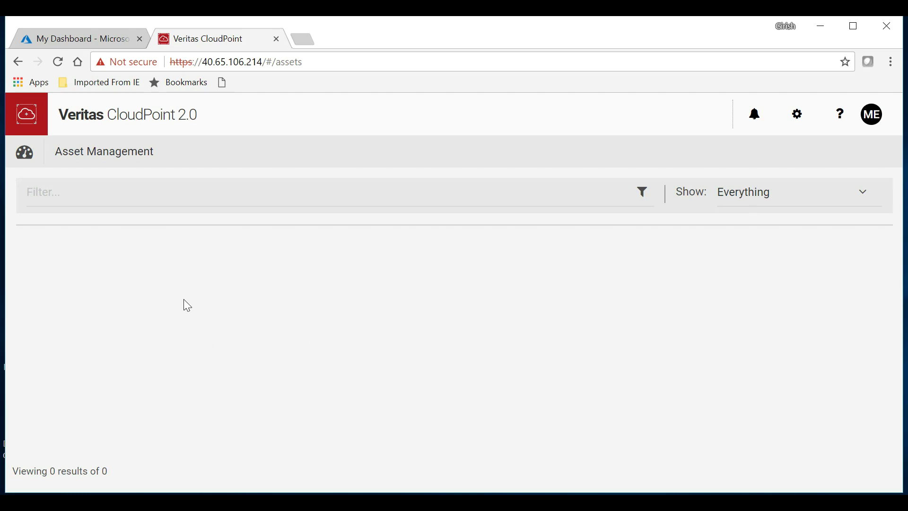
pyautogui.click(26, 156)
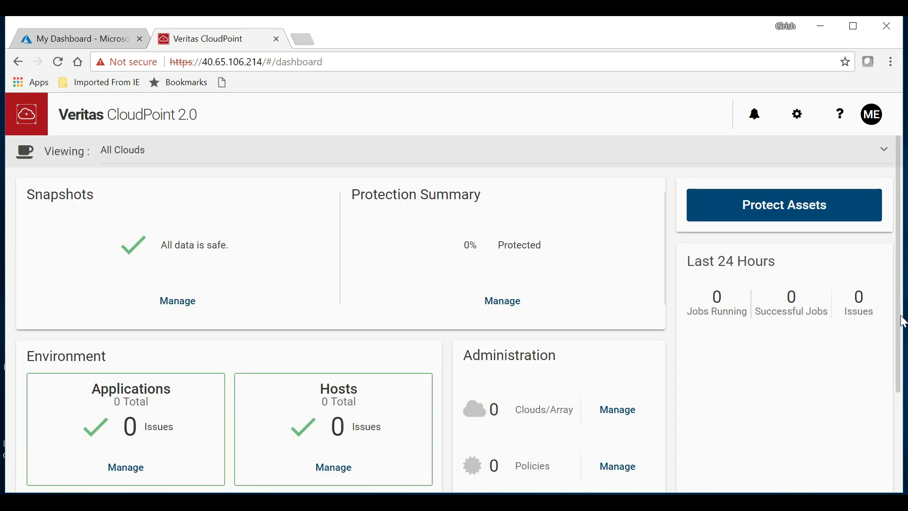
pyautogui.scroll(-3, 899, 349)
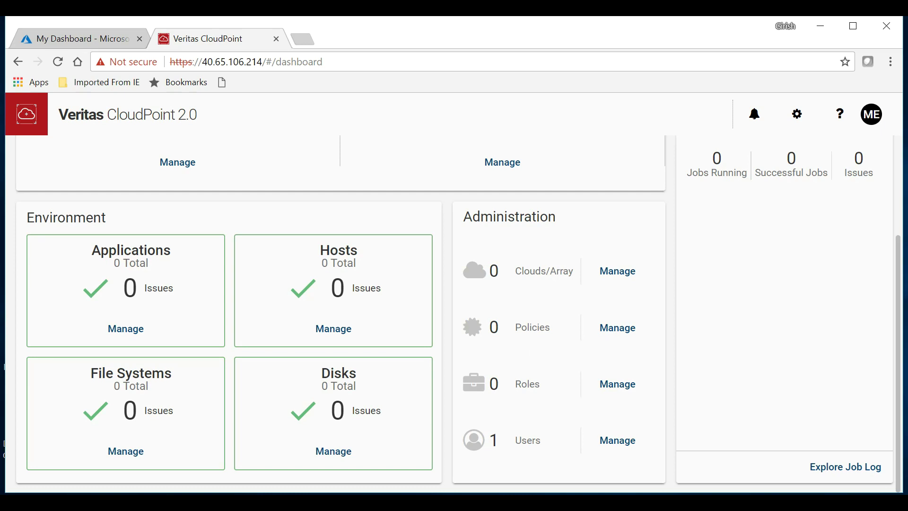
pyautogui.click(629, 276)
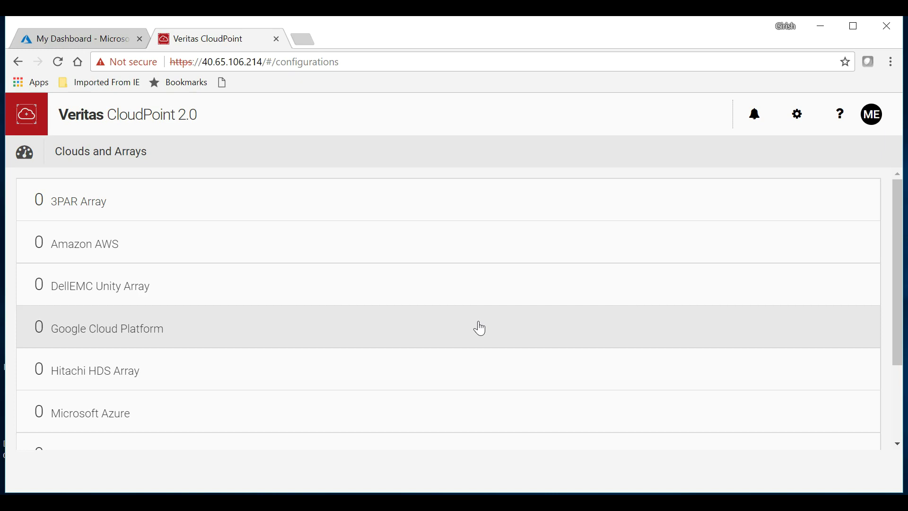
pyautogui.click(94, 420)
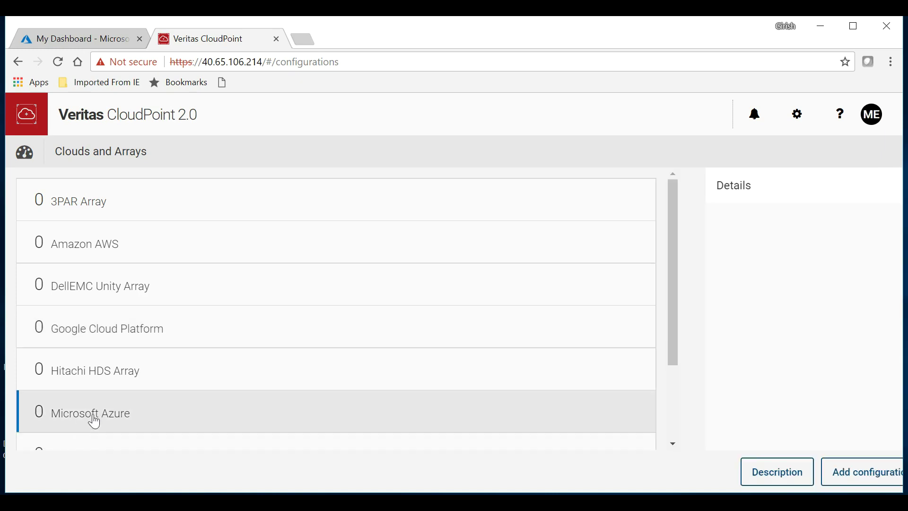
pyautogui.click(824, 475)
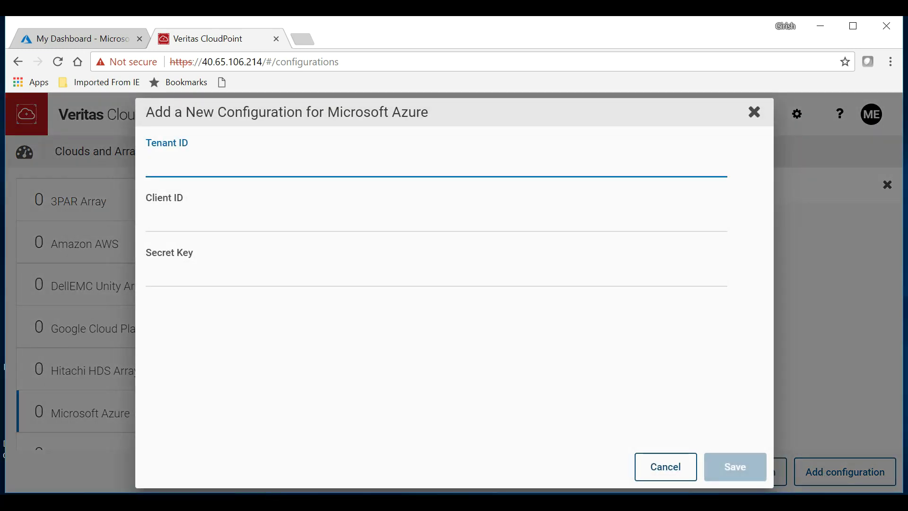
pyautogui.click(755, 113)
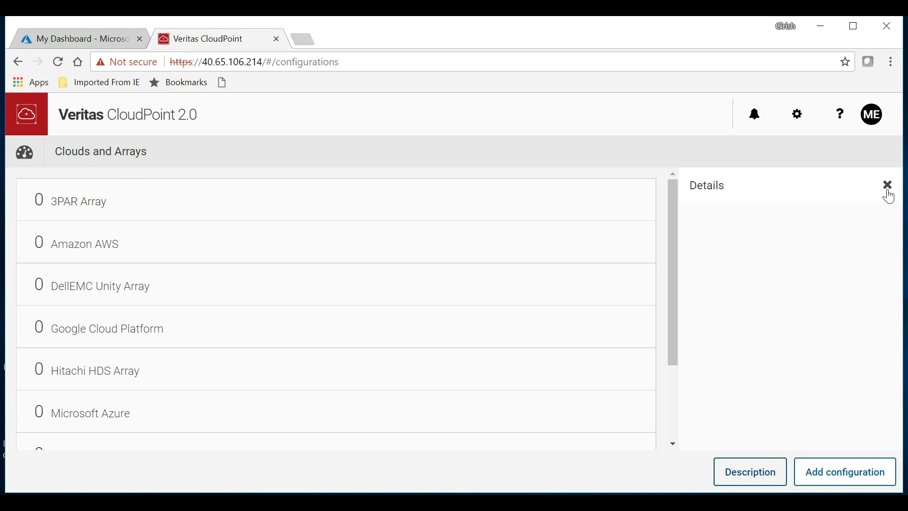
pyautogui.click(888, 190)
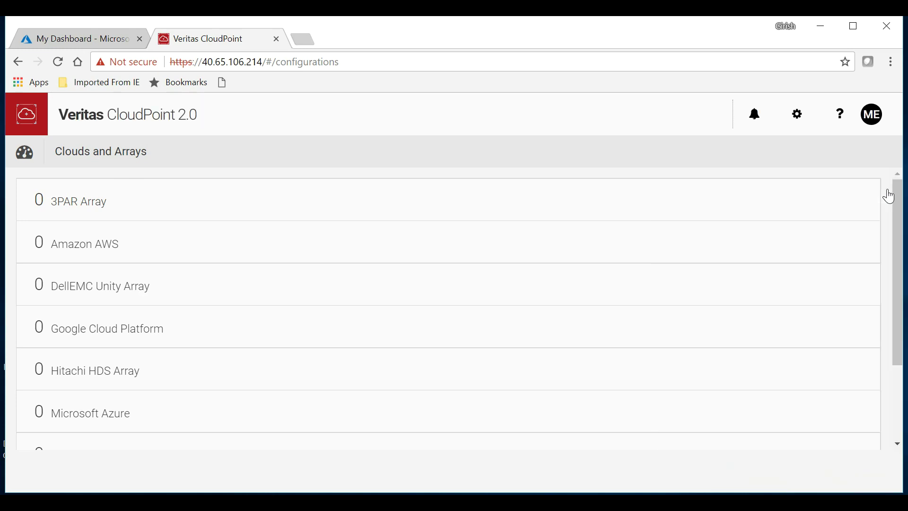
pyautogui.click(18, 62)
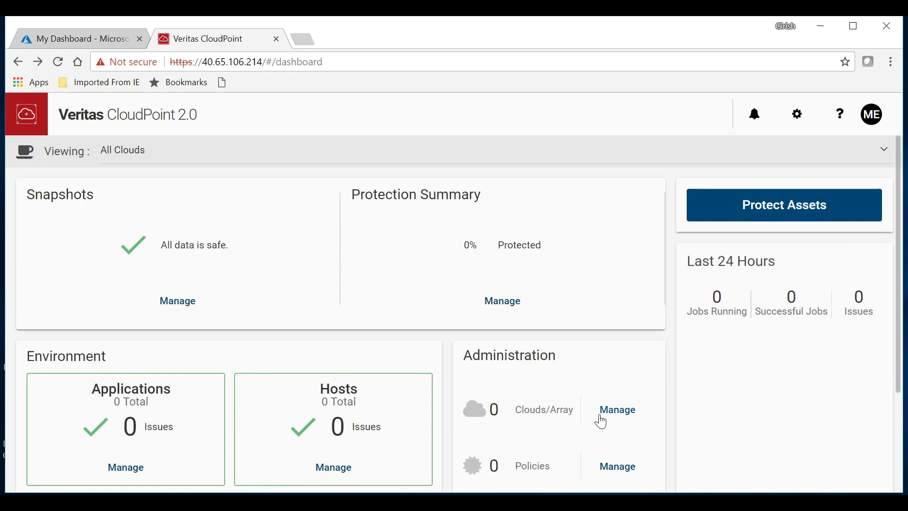
pyautogui.scroll(-3, 599, 420)
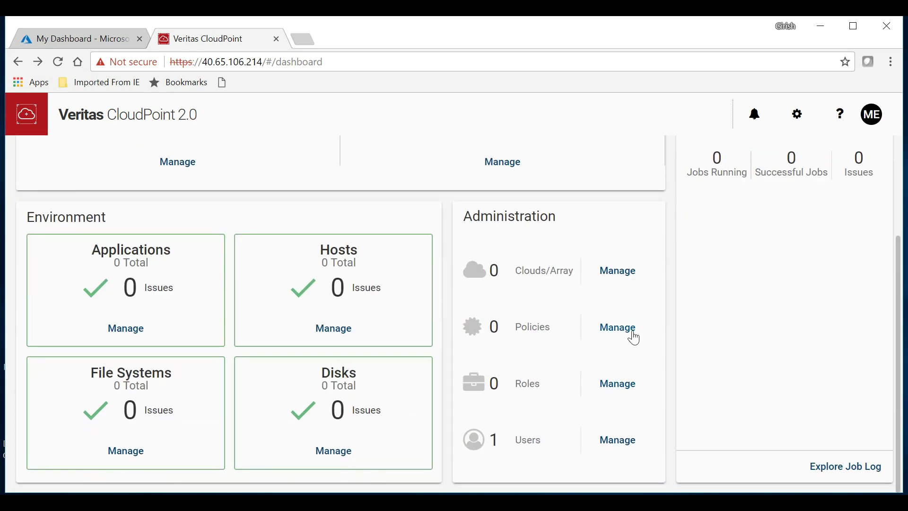
pyautogui.click(633, 335)
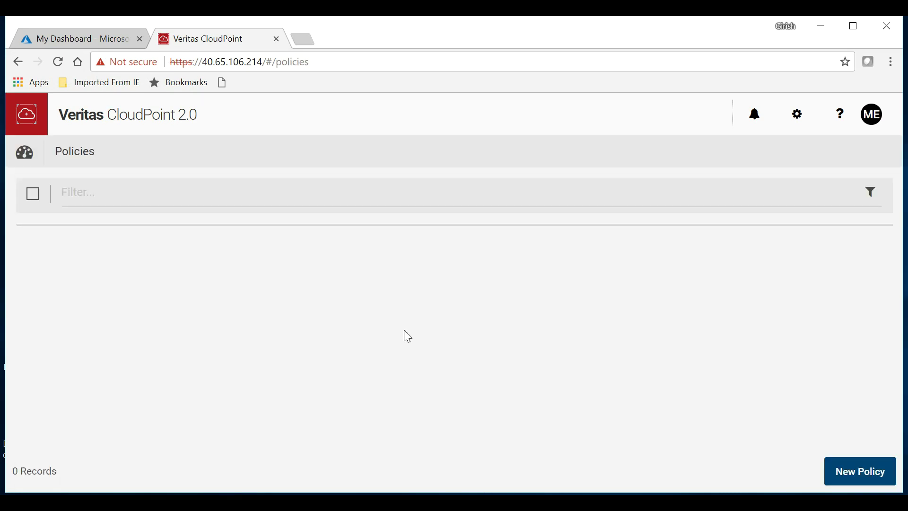
pyautogui.click(859, 473)
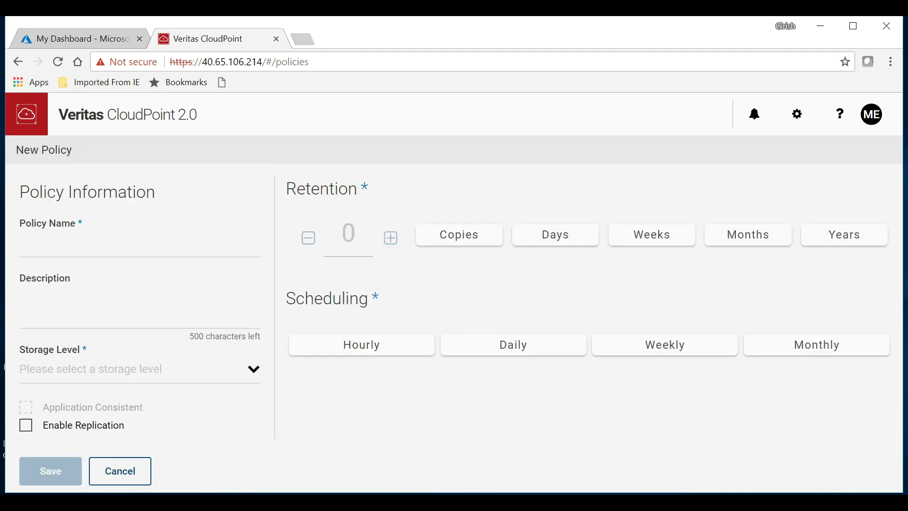
pyautogui.click(74, 245)
pyautogui.click(74, 303)
pyautogui.click(262, 373)
pyautogui.click(454, 238)
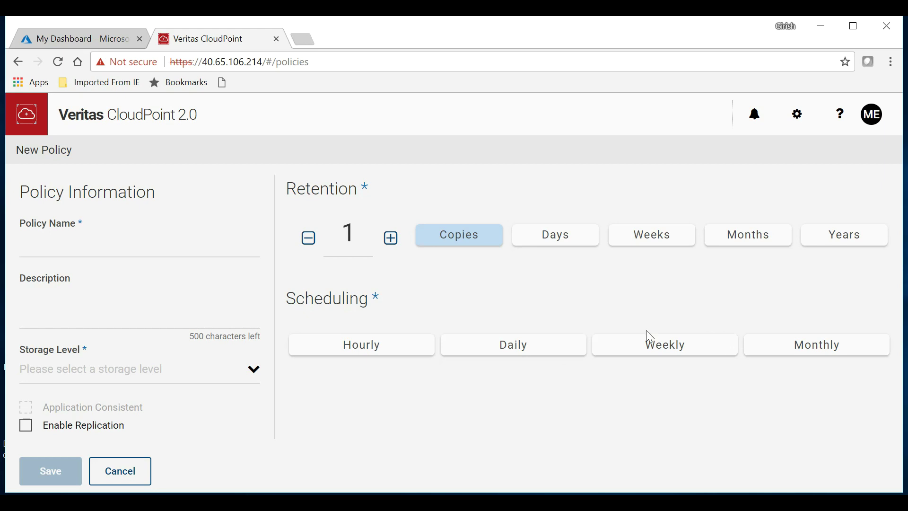
pyautogui.click(18, 62)
pyautogui.scroll(-3, 468, 296)
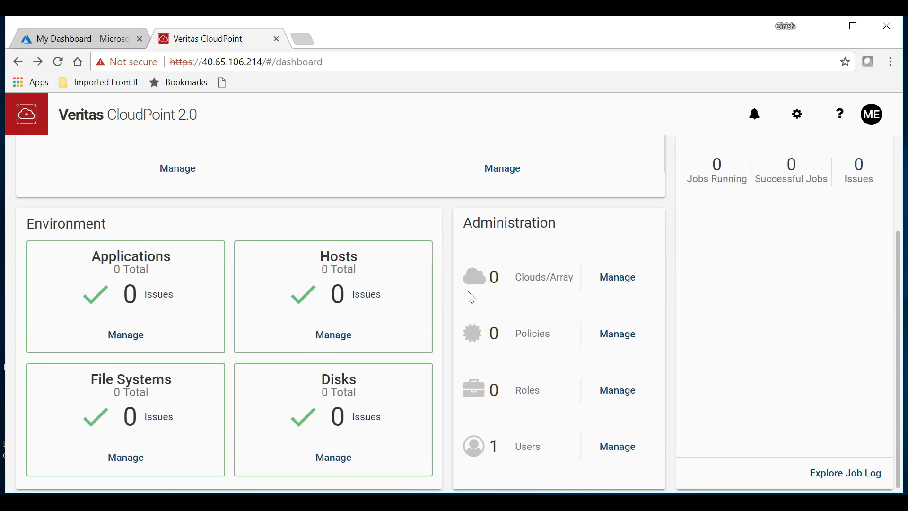
pyautogui.click(613, 386)
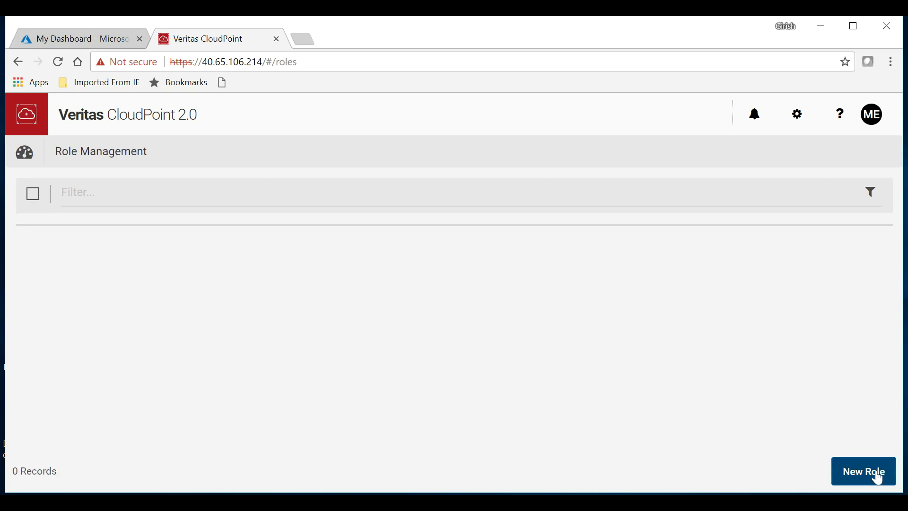
pyautogui.click(875, 475)
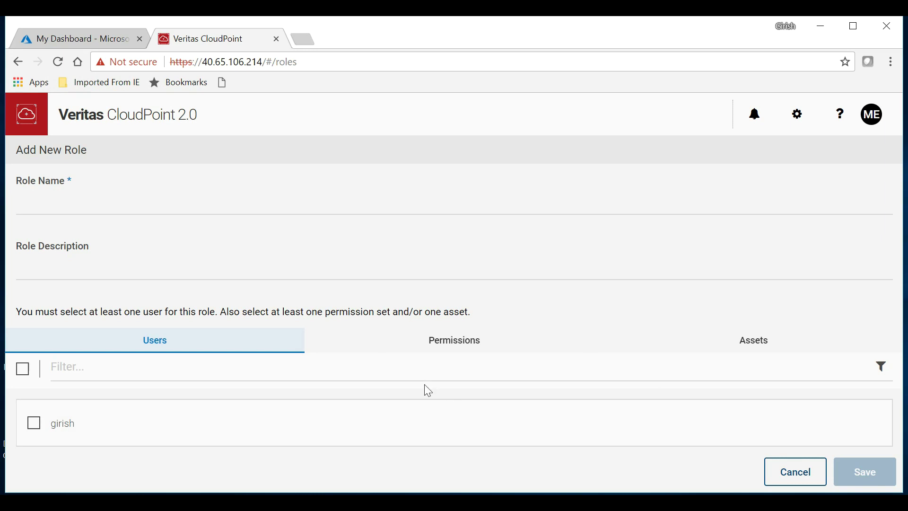
pyautogui.click(452, 350)
pyautogui.scroll(-3, 756, 428)
pyautogui.scroll(1, 756, 428)
pyautogui.scroll(3, 757, 428)
pyautogui.scroll(-1, 756, 427)
pyautogui.scroll(-2, 756, 428)
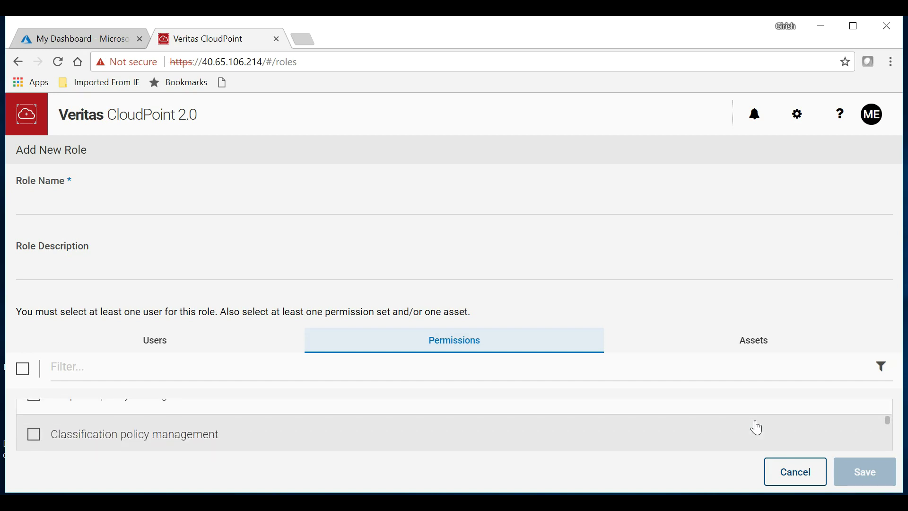
pyautogui.scroll(-1, 756, 428)
pyautogui.scroll(-1, 757, 428)
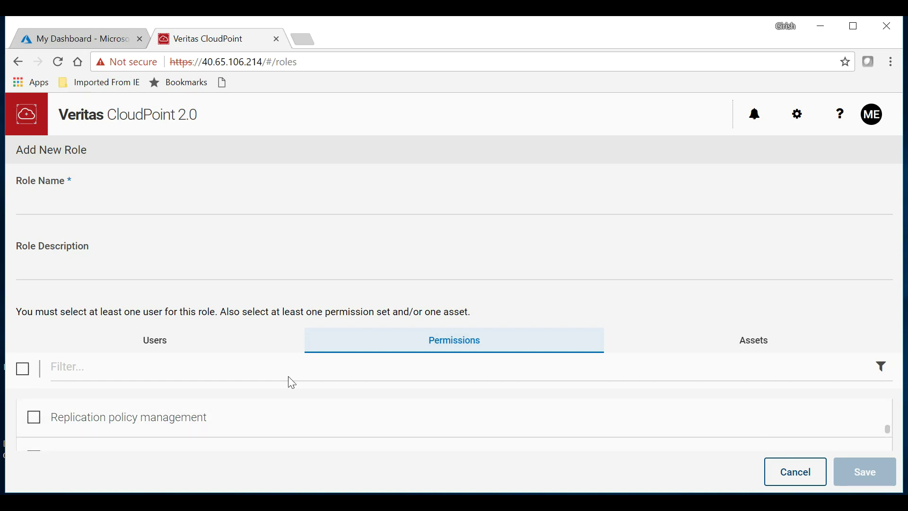
pyautogui.click(164, 343)
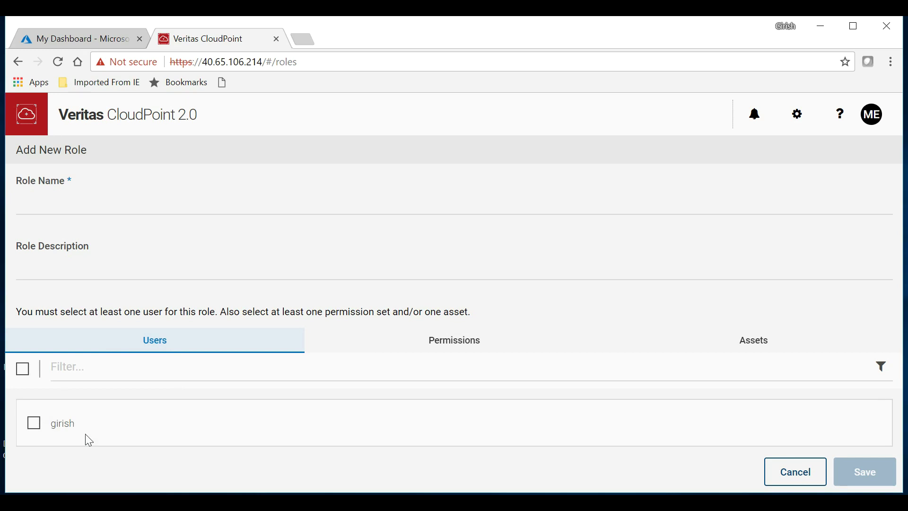
pyautogui.click(751, 352)
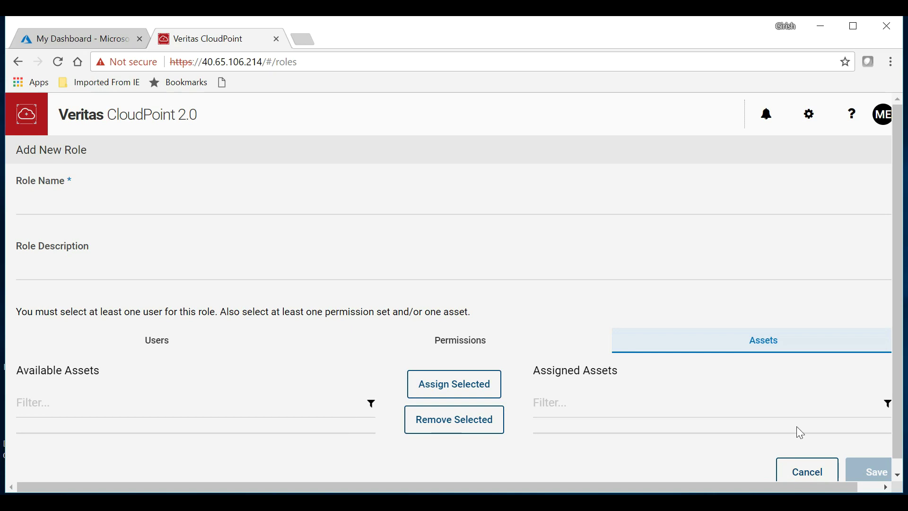
pyautogui.click(18, 62)
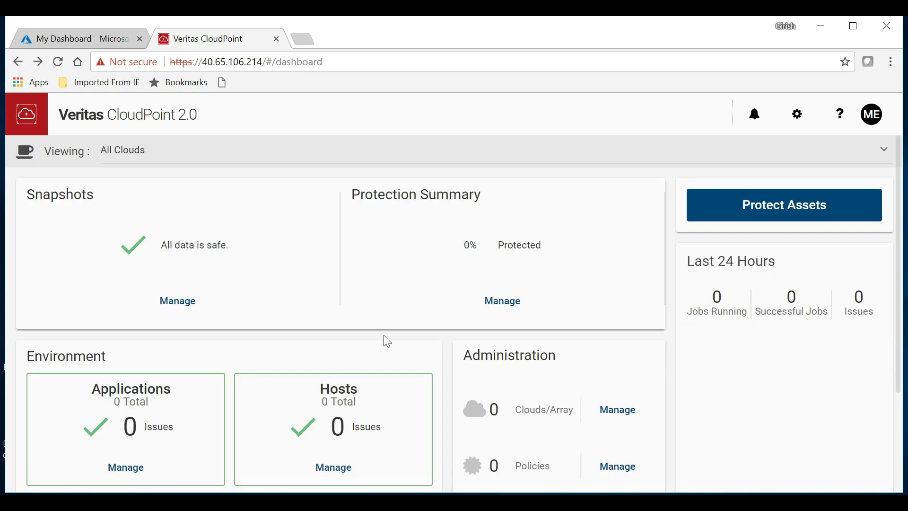
pyautogui.scroll(-3, 384, 335)
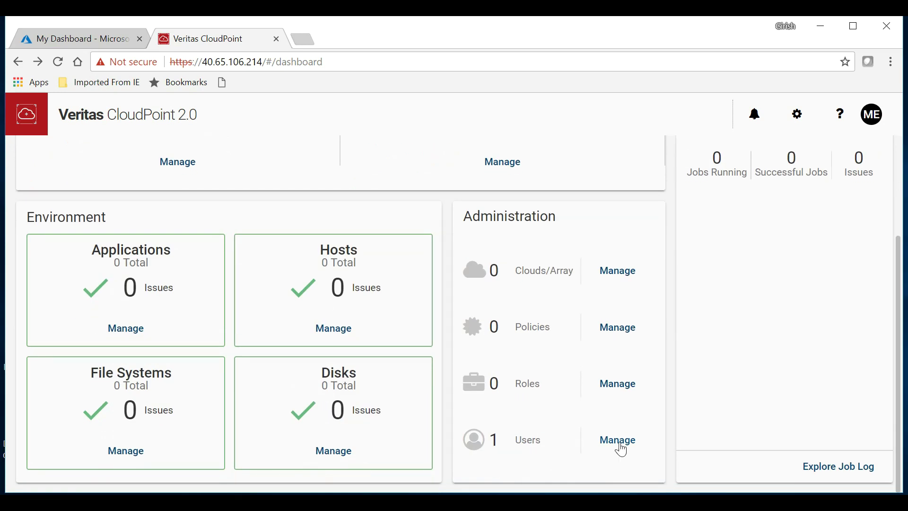
pyautogui.scroll(3, 267, 325)
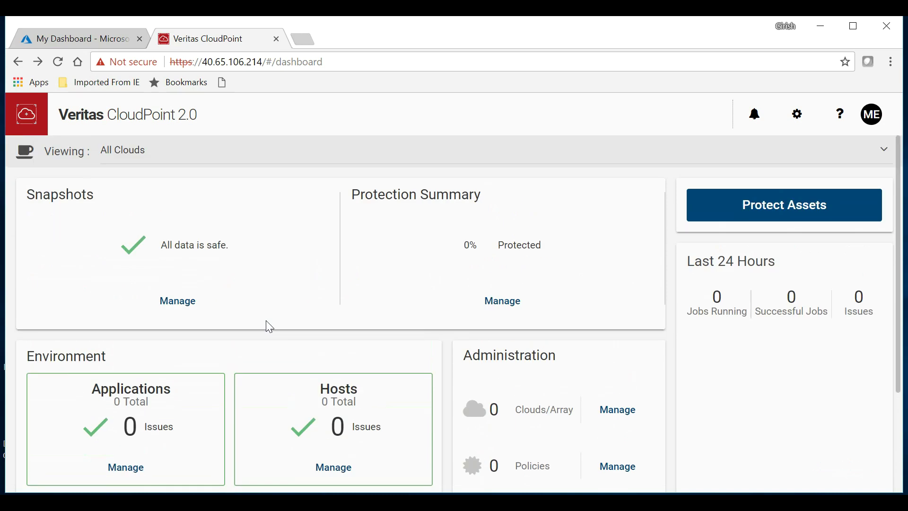
pyautogui.scroll(-2, 422, 309)
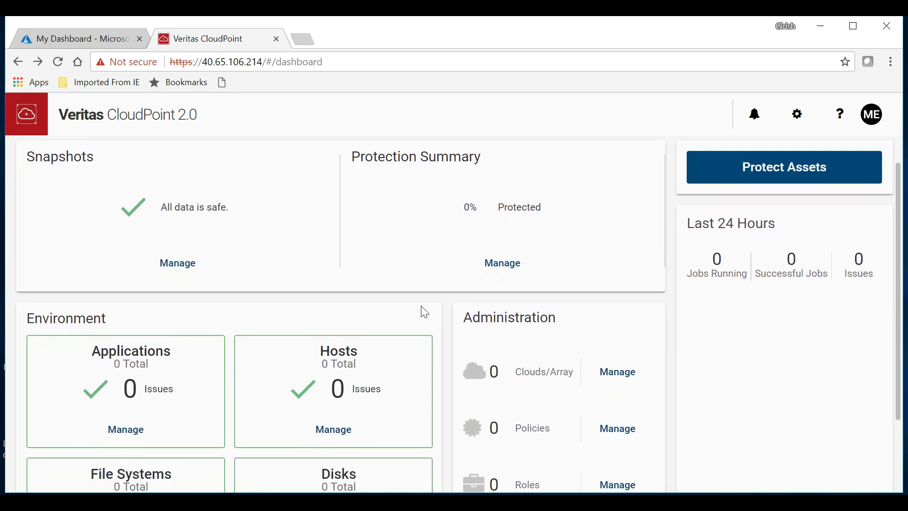
pyautogui.scroll(-1, 422, 311)
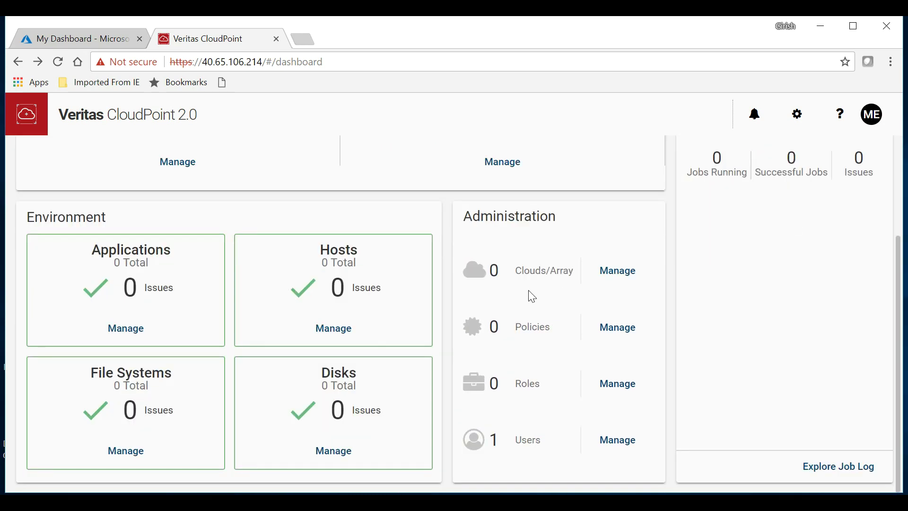
pyautogui.scroll(2, 599, 241)
pyautogui.scroll(1, 599, 241)
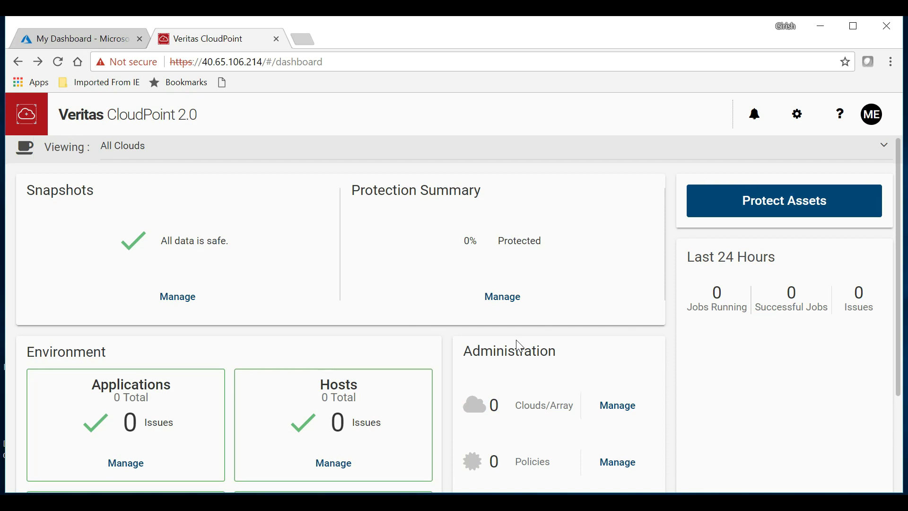
pyautogui.scroll(-1, 519, 346)
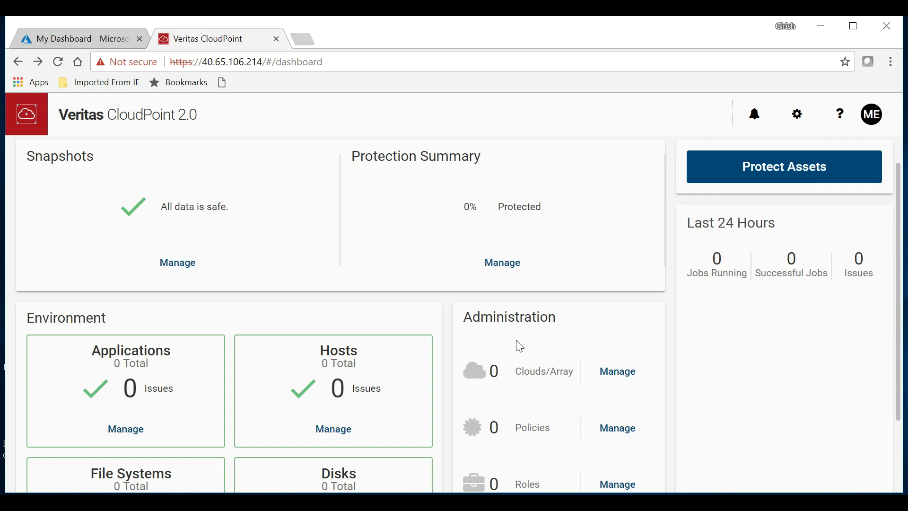
pyautogui.scroll(1, 519, 346)
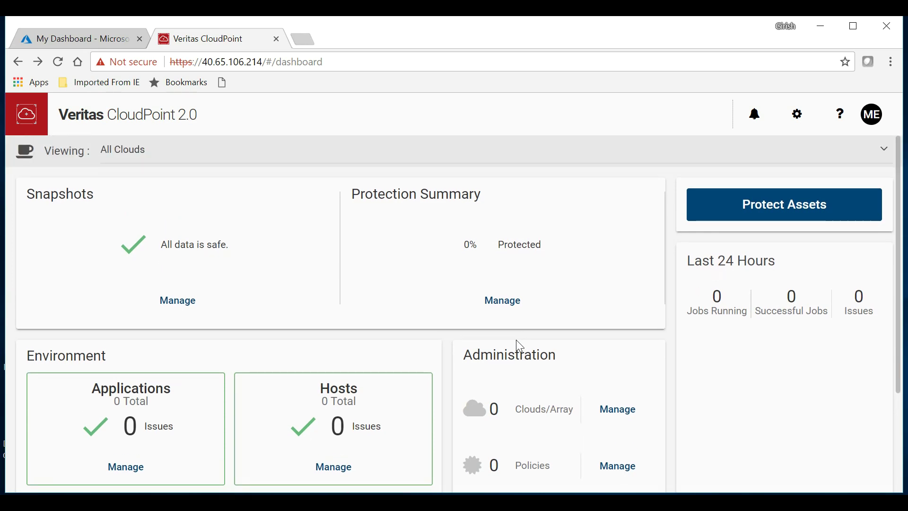